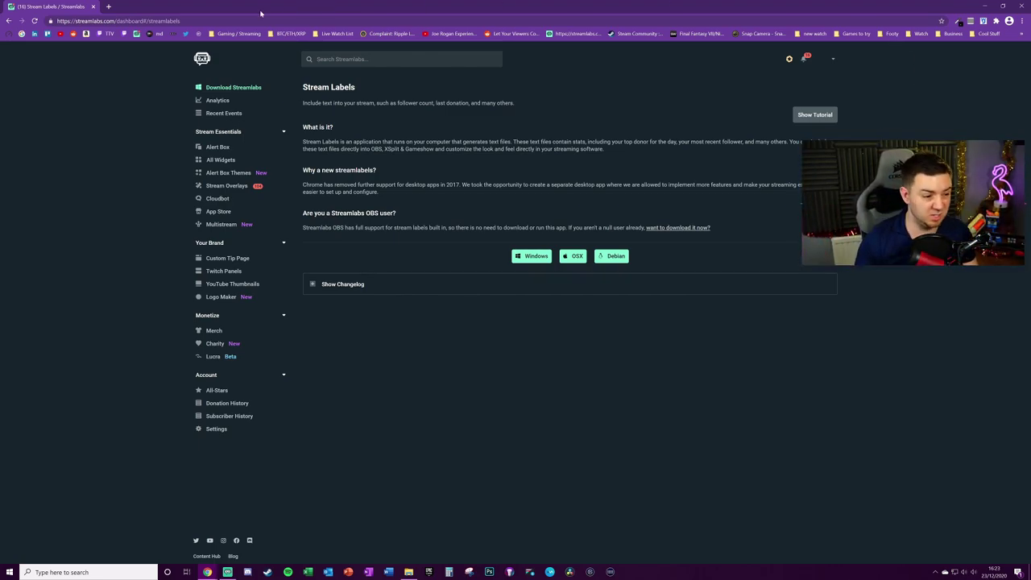
pyautogui.click(833, 59)
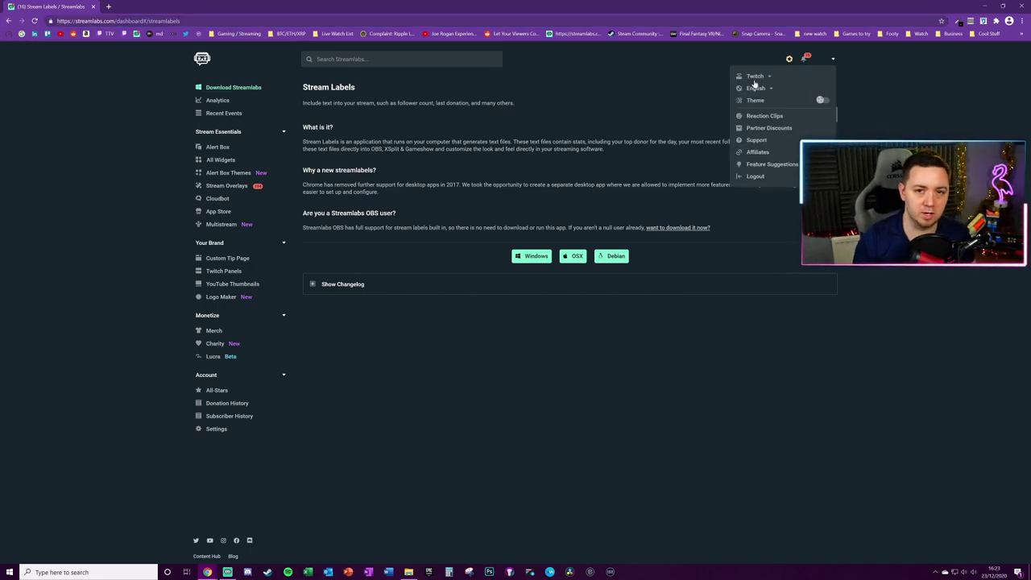
pyautogui.click(810, 304)
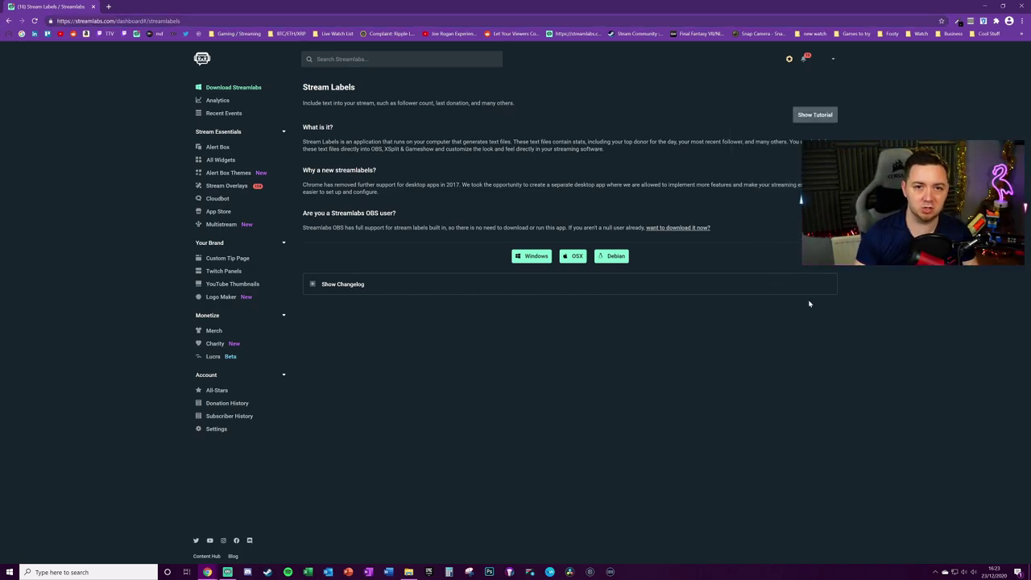
pyautogui.click(219, 162)
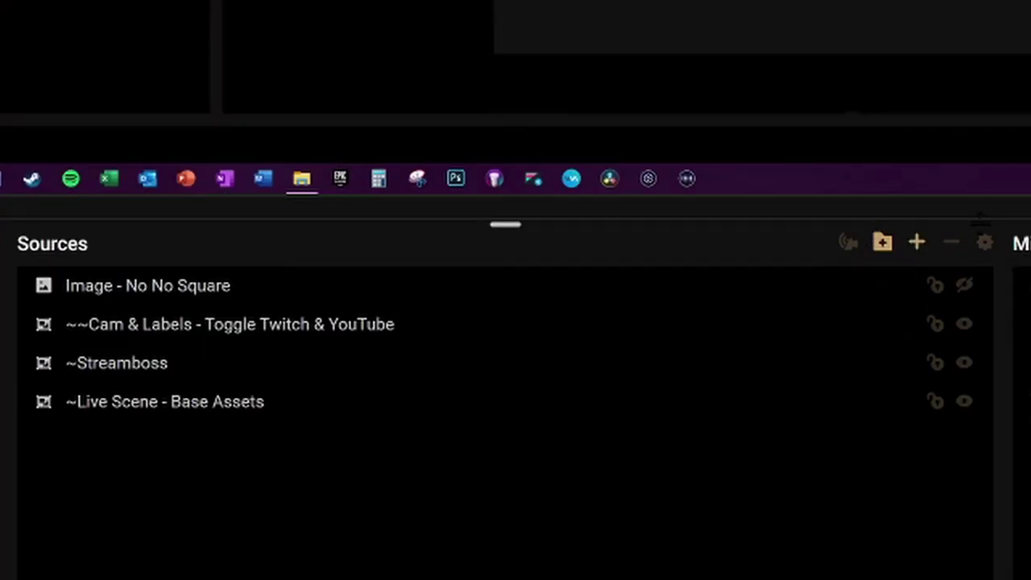
# Step: Create a fresh Stream Label widget source named 'Stream Label - New Follower' in the scene
pyautogui.click(916, 243)
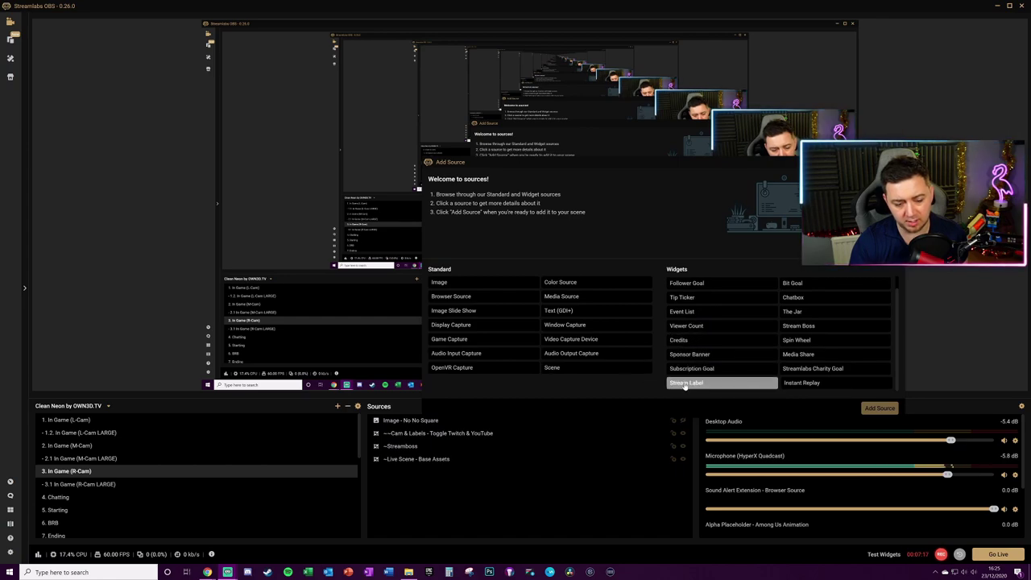
pyautogui.click(686, 384)
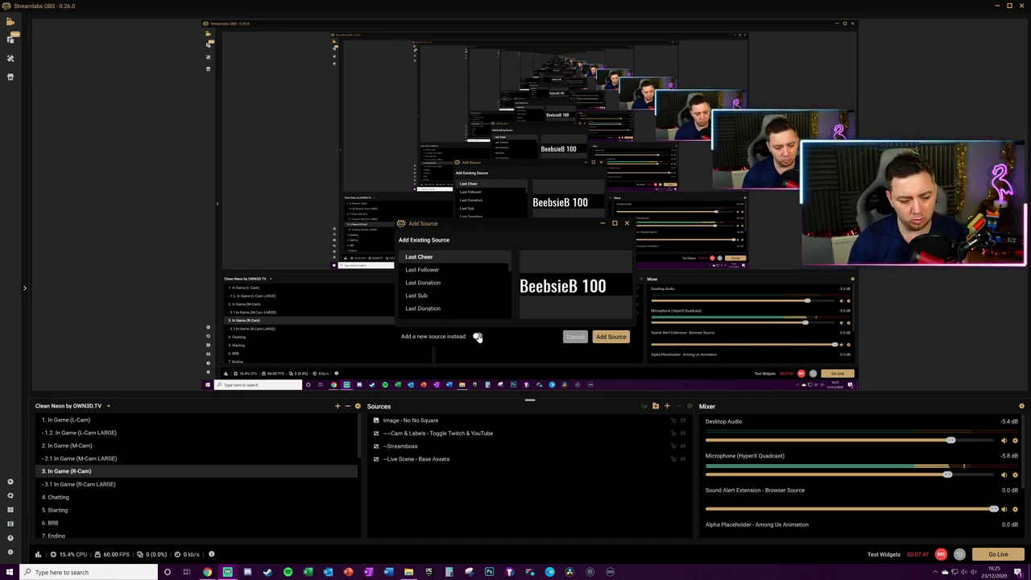
pyautogui.click(477, 337)
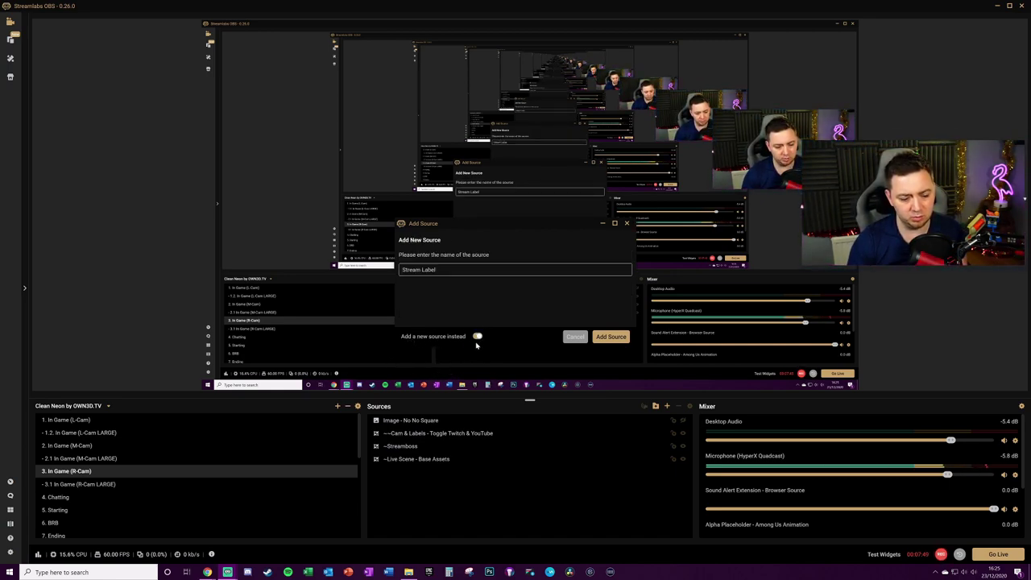
pyautogui.write('-')
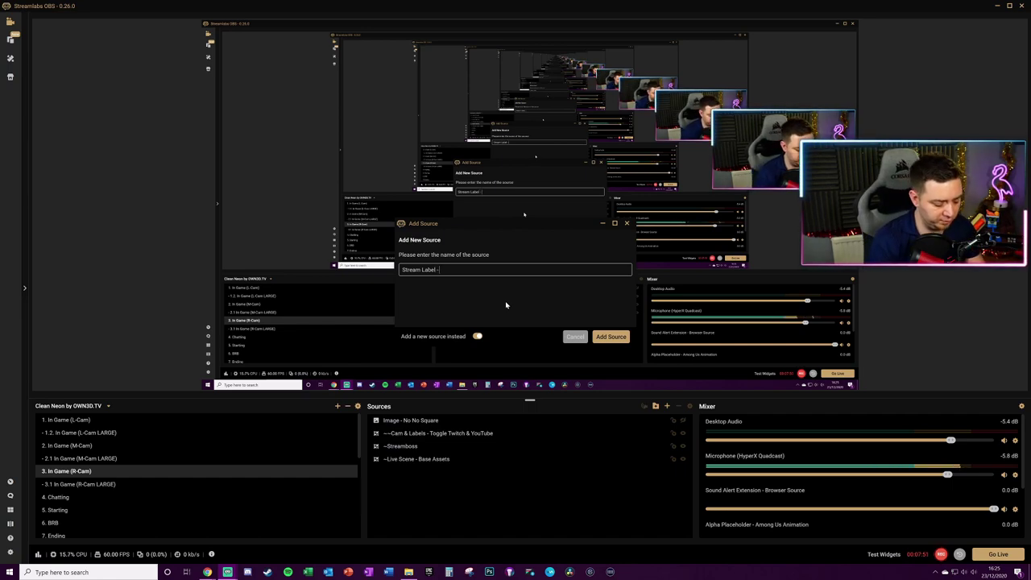
pyautogui.write(' New Donation')
pyautogui.click(611, 336)
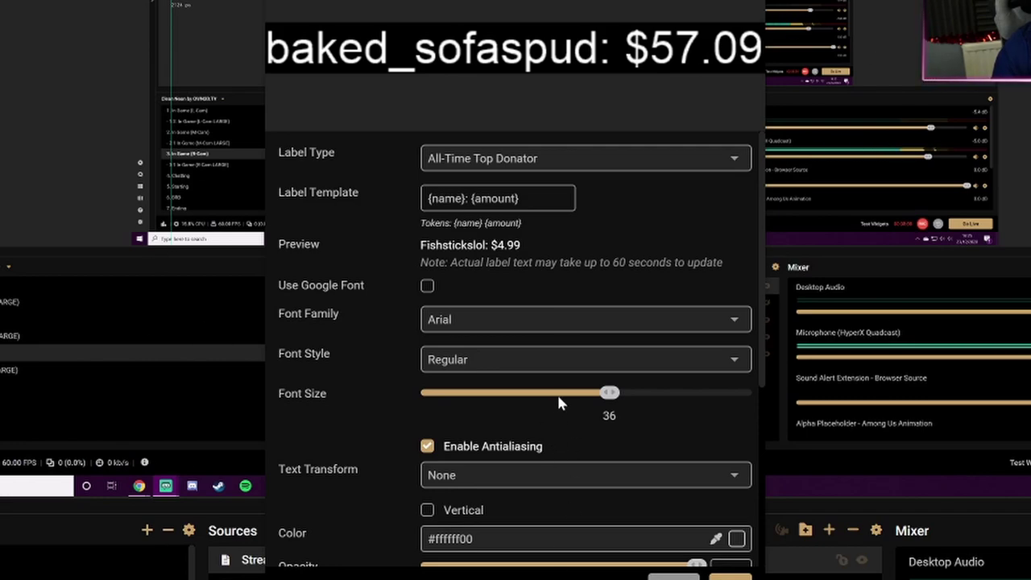
# Step: Set the label type to Most Recent Follower from the Followers group
pyautogui.click(635, 163)
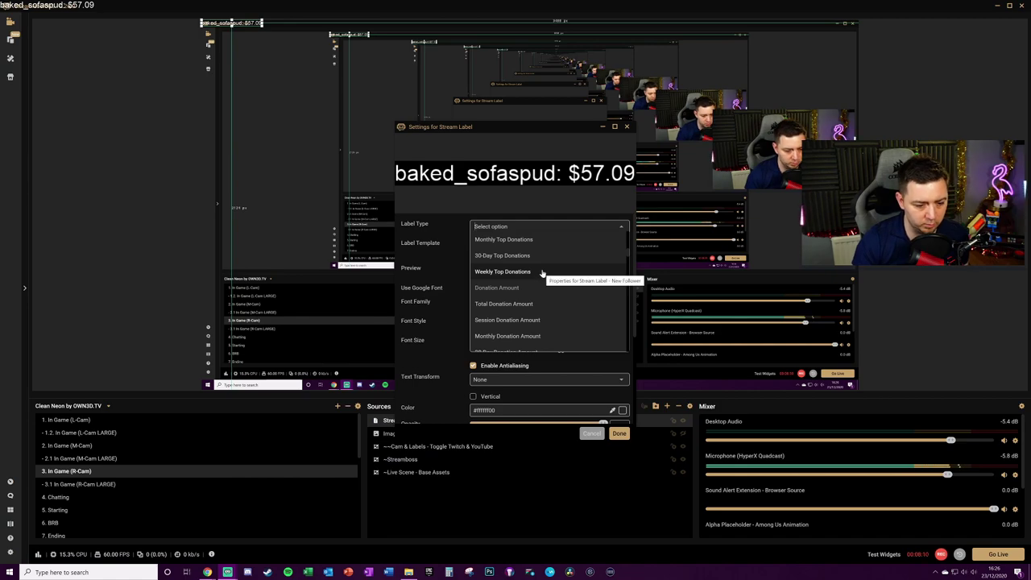
pyautogui.scroll(5, 542, 273)
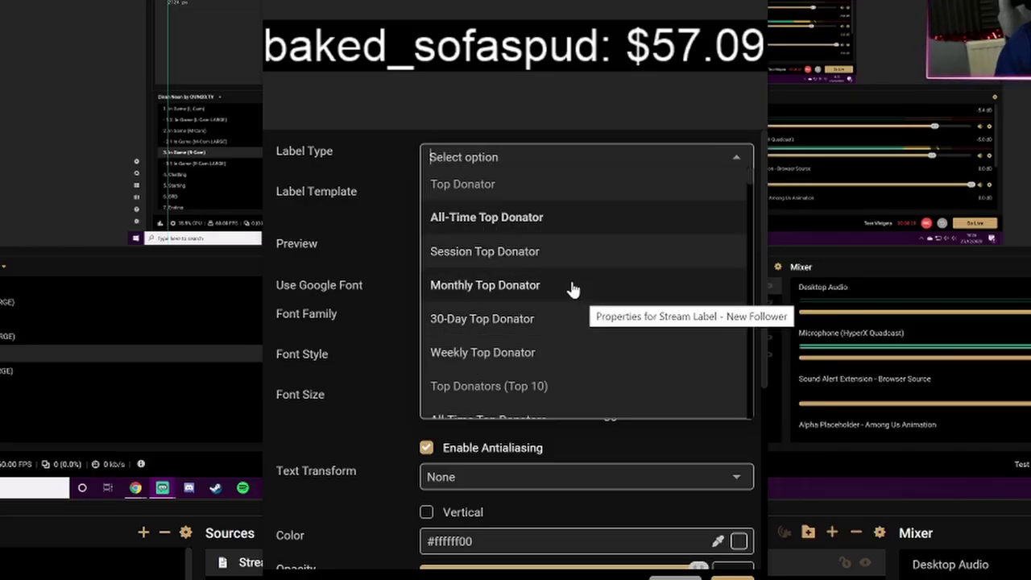
pyautogui.scroll(-2, 575, 286)
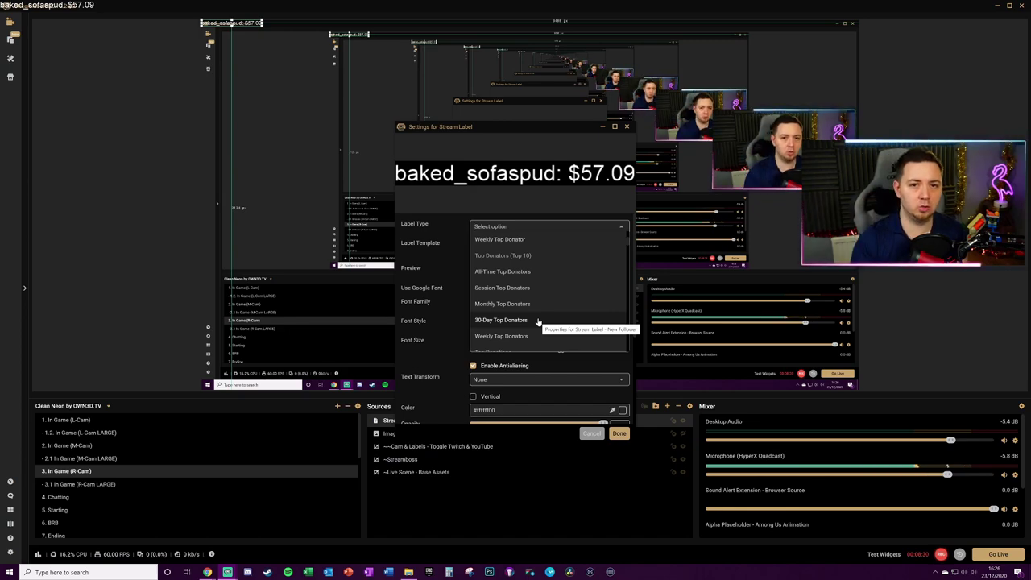
pyautogui.scroll(-5, 532, 305)
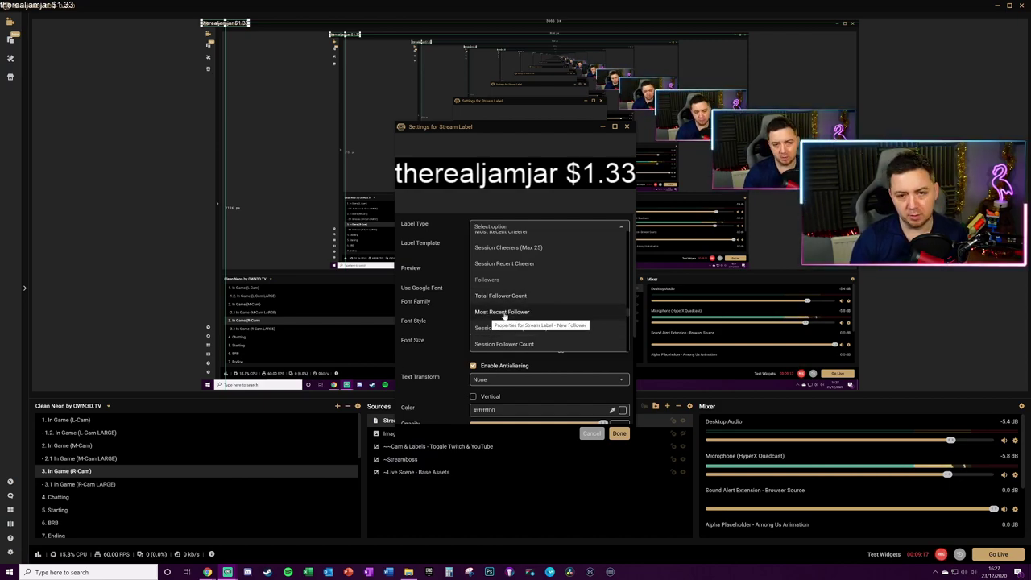
pyautogui.click(502, 311)
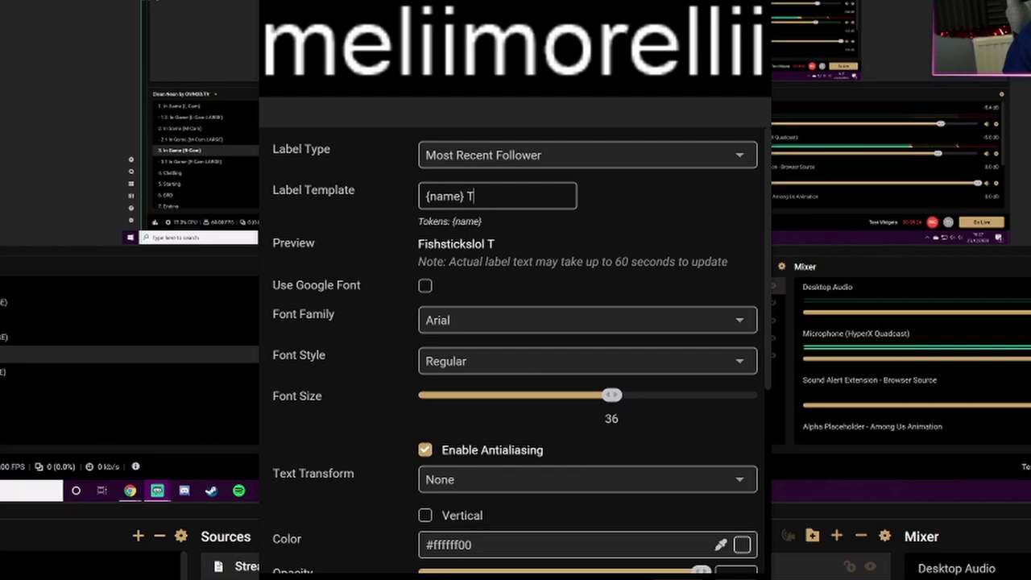
# Step: Change the label template to '{name} TEST', keeping Arial Regular at size 36
pyautogui.write('EST')
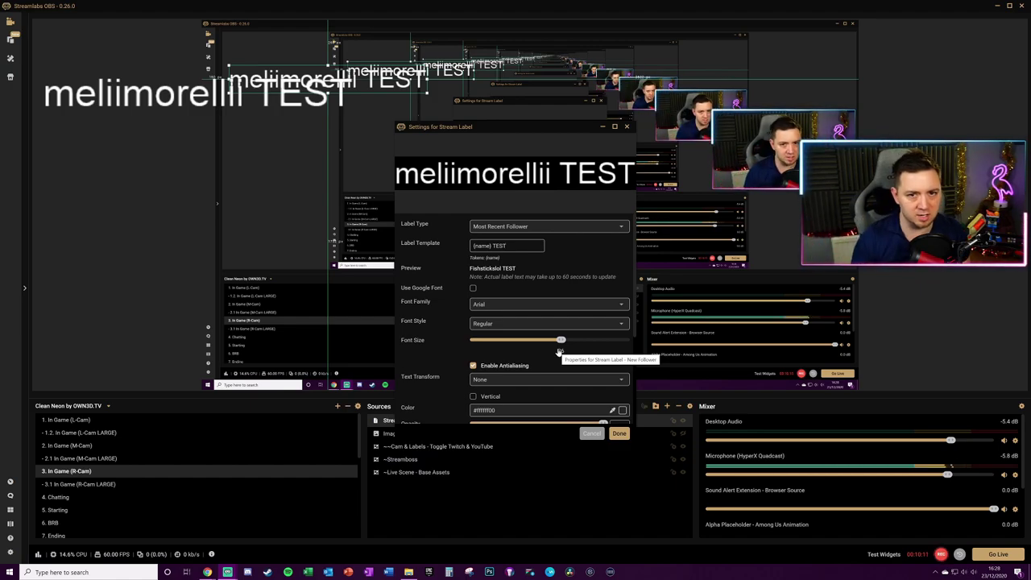
pyautogui.click(500, 324)
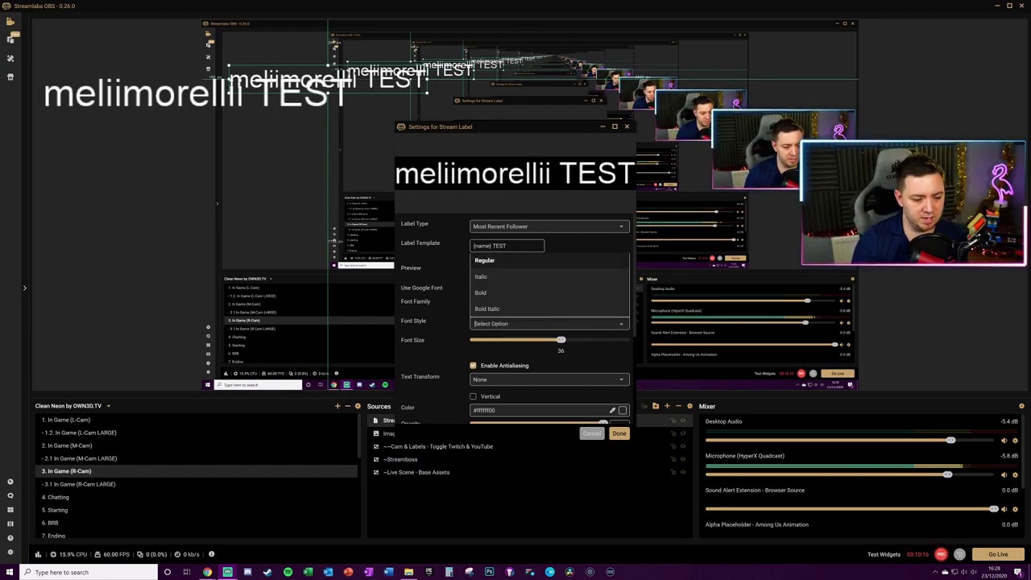
pyautogui.click(459, 362)
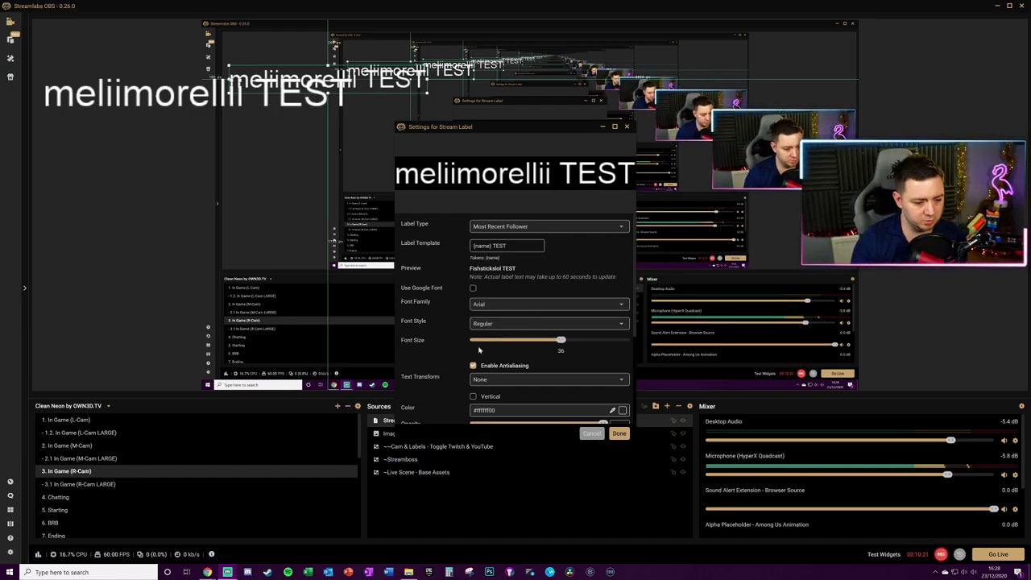
pyautogui.moveTo(562, 342); pyautogui.dragTo(485, 339)
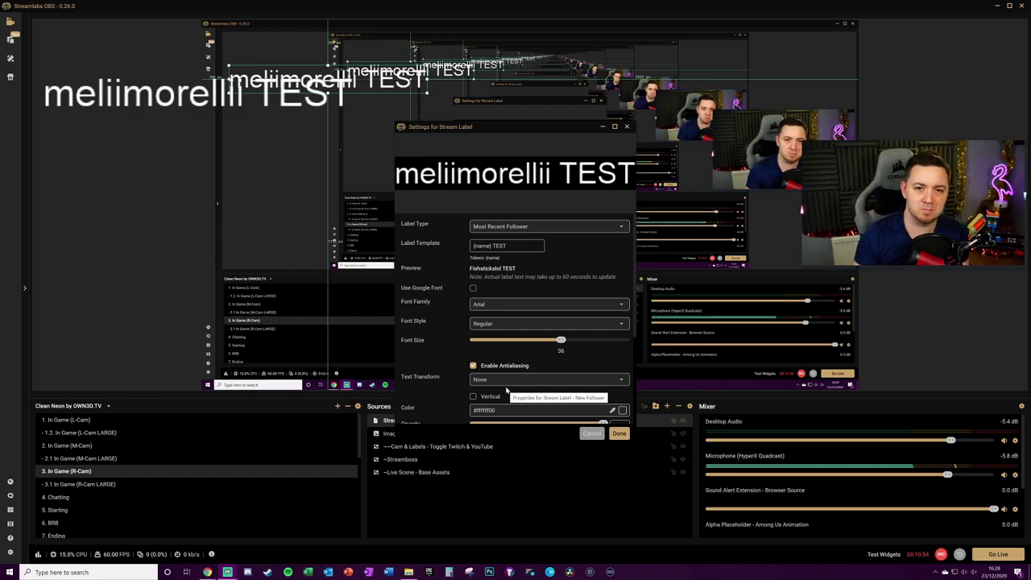
# Step: Try the text case and Vertical options, leaving the label text horizontal
pyautogui.scroll(-1, 506, 390)
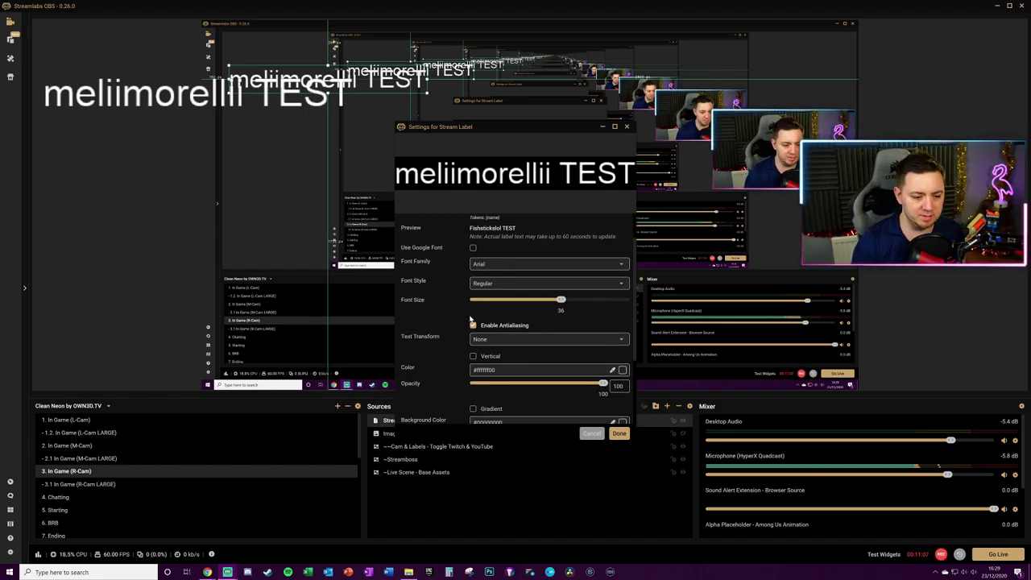
pyautogui.click(487, 339)
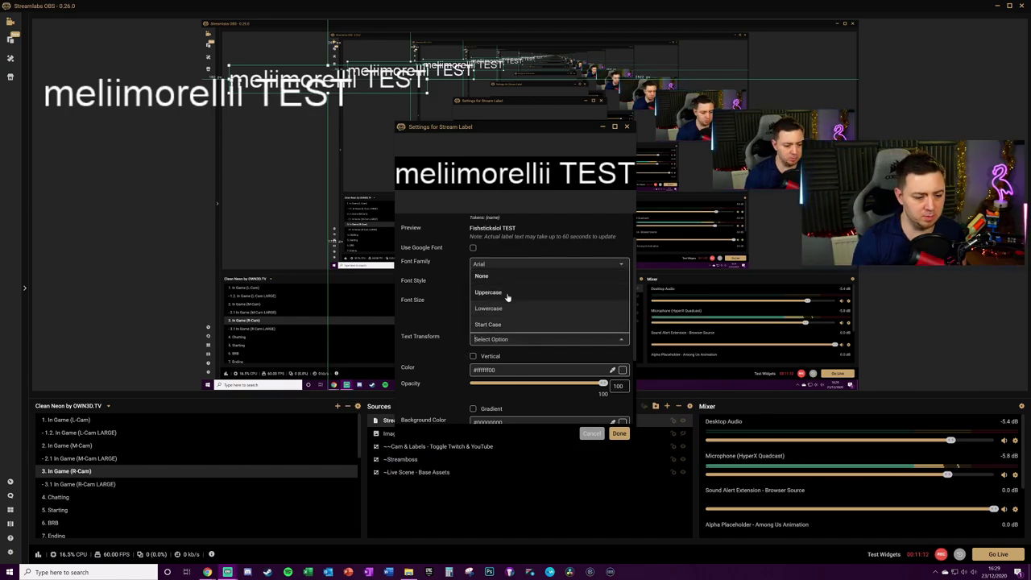
pyautogui.click(474, 357)
pyautogui.click(474, 356)
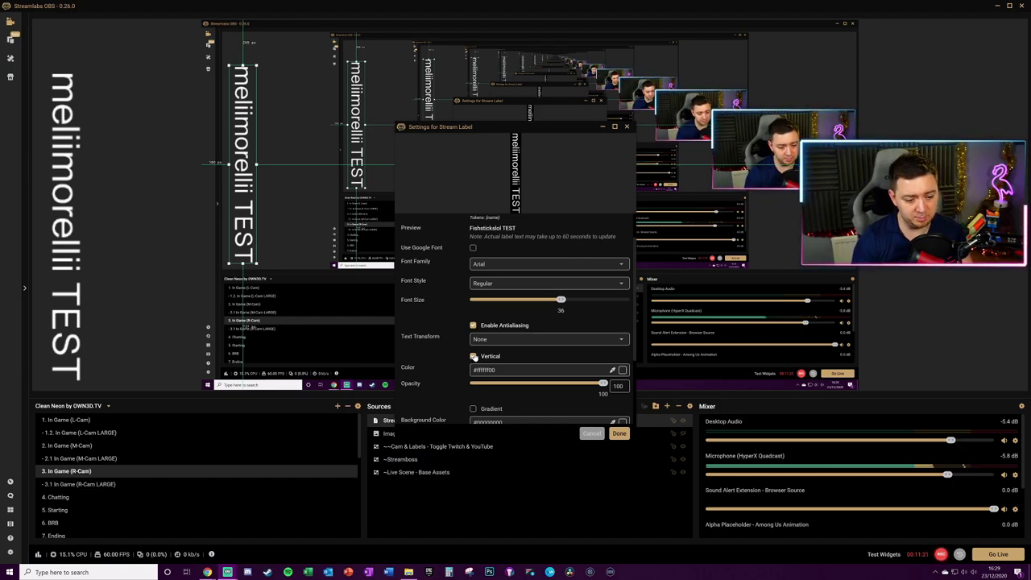
pyautogui.click(474, 357)
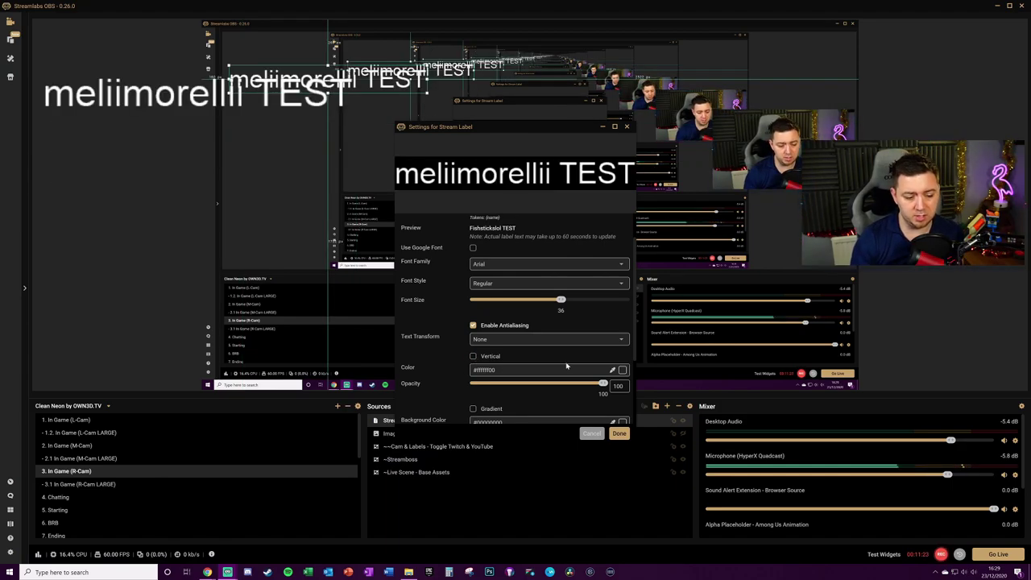
# Step: Set the label text colour to magenta (#ff00af00) at 100 opacity
pyautogui.click(623, 370)
pyautogui.scroll(-2, 623, 373)
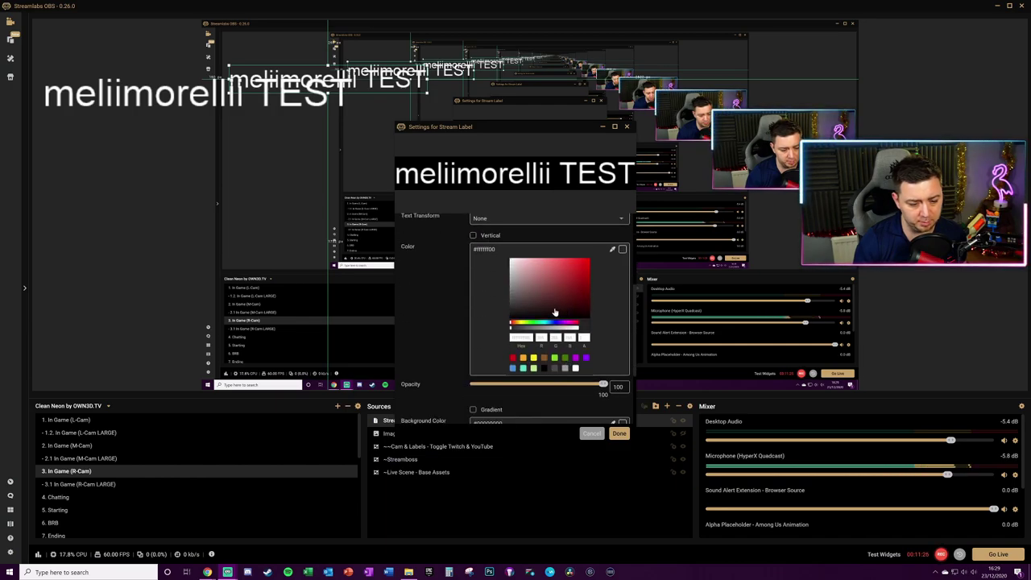
pyautogui.click(579, 269)
pyautogui.scroll(-1, 580, 290)
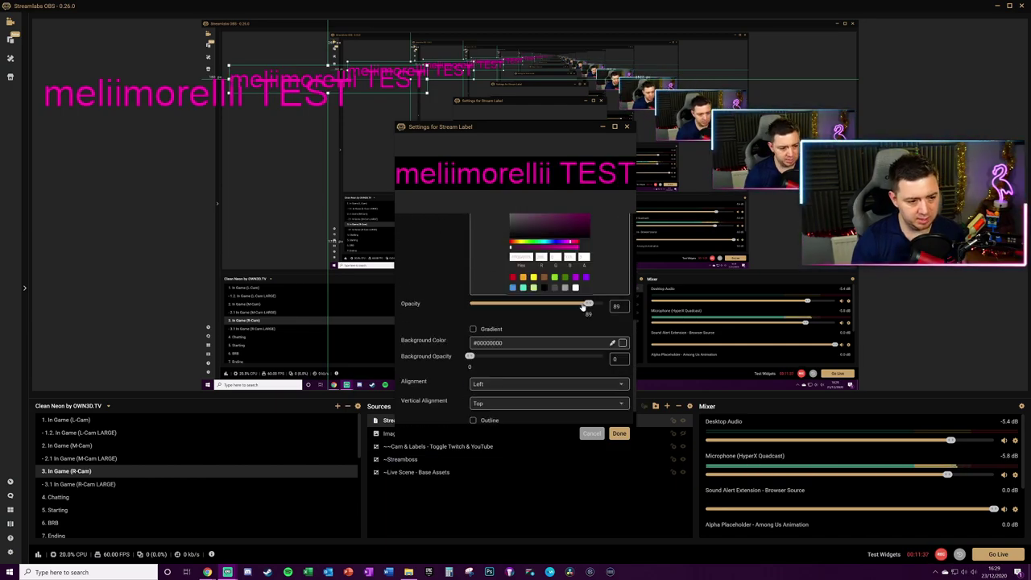
pyautogui.moveTo(603, 304)
pyautogui.mouseDown()
pyautogui.moveTo(510, 309)
pyautogui.moveTo(606, 304)
pyautogui.mouseUp()
pyautogui.scroll(-1, 606, 305)
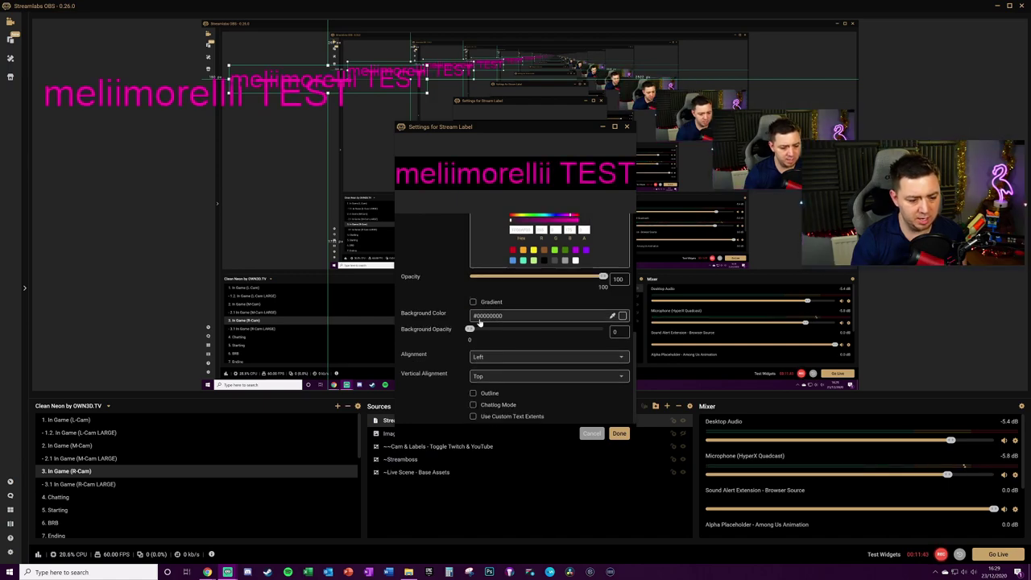
pyautogui.click(622, 316)
pyautogui.click(623, 315)
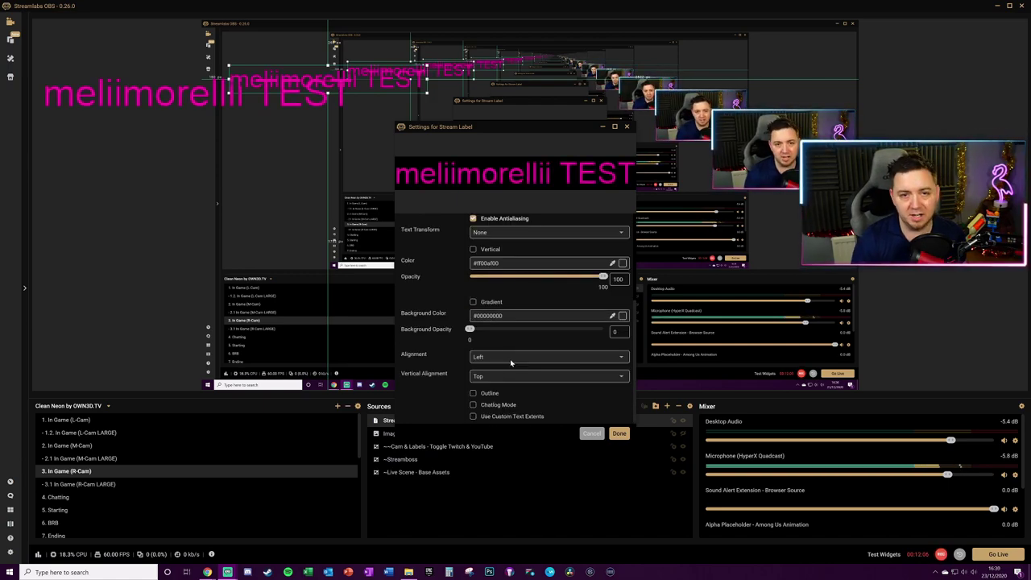
pyautogui.click(511, 357)
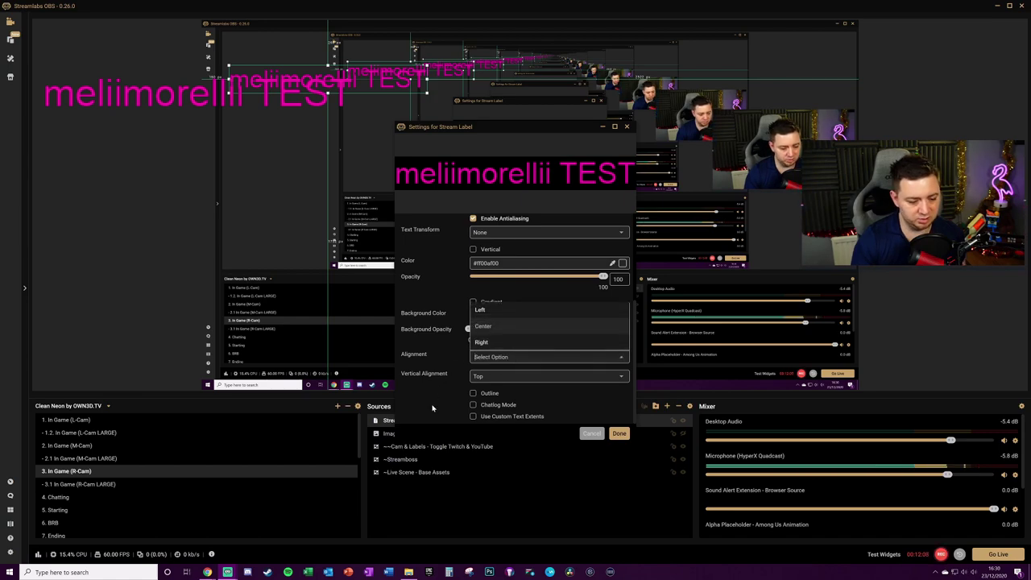
# Step: Keep Left alignment and add a 1 px outline around the label text
pyautogui.click(485, 309)
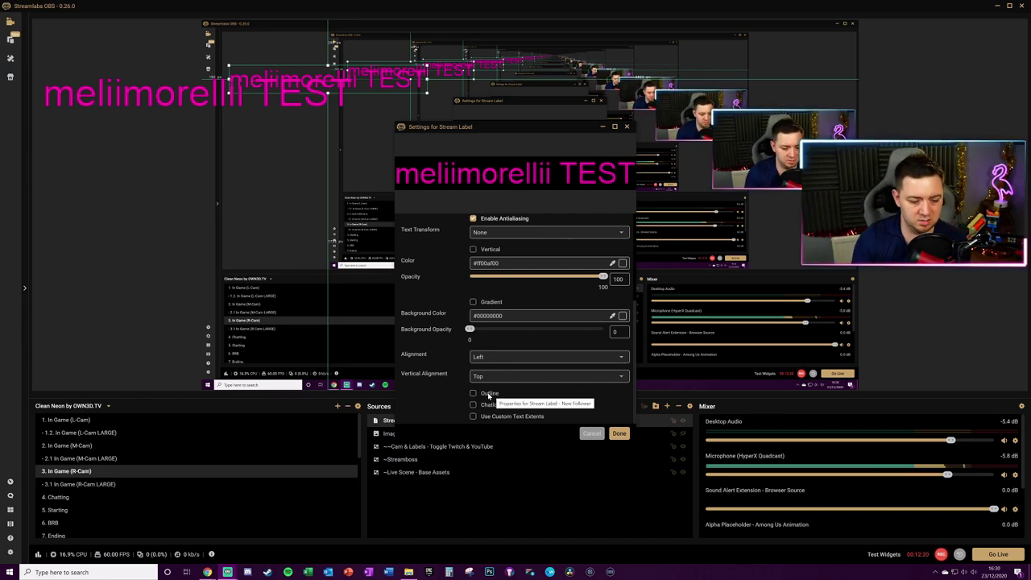
pyautogui.click(488, 394)
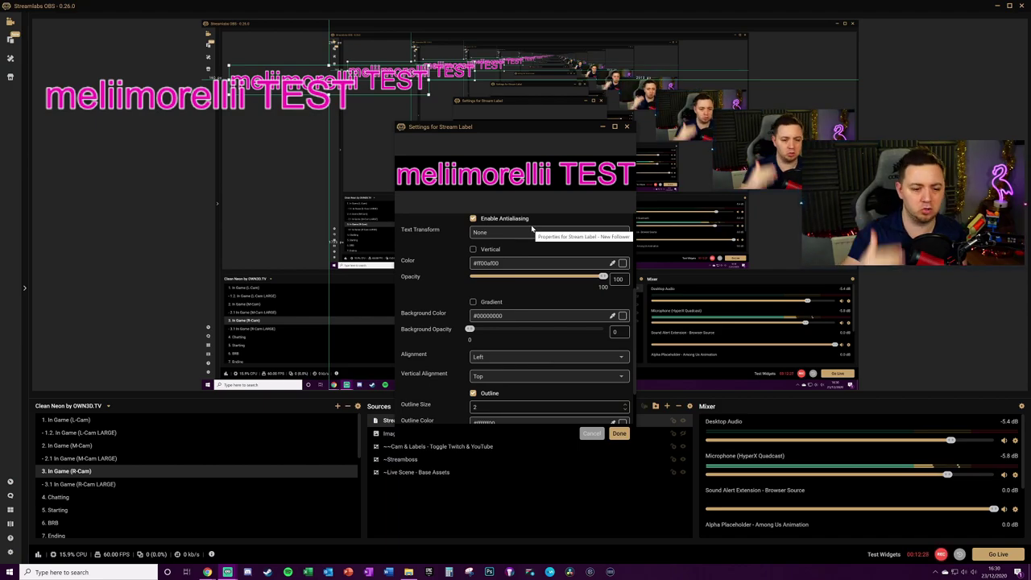
pyautogui.scroll(-1, 464, 373)
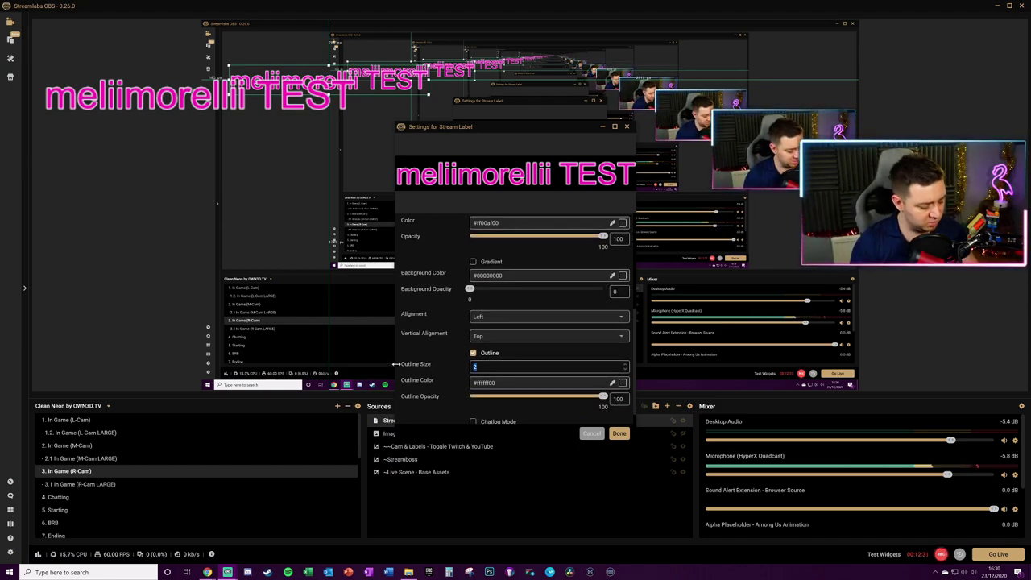
pyautogui.write('1')
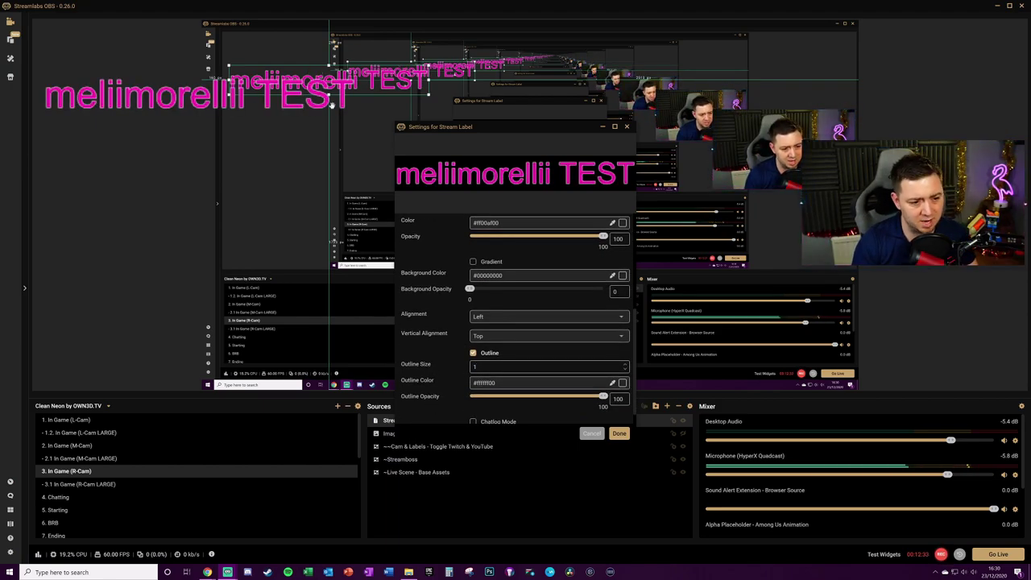
pyautogui.press('Return')
# Step: Close the label settings and shrink the label near the canvas's top-left
pyautogui.moveTo(426, 93); pyautogui.dragTo(358, 82)
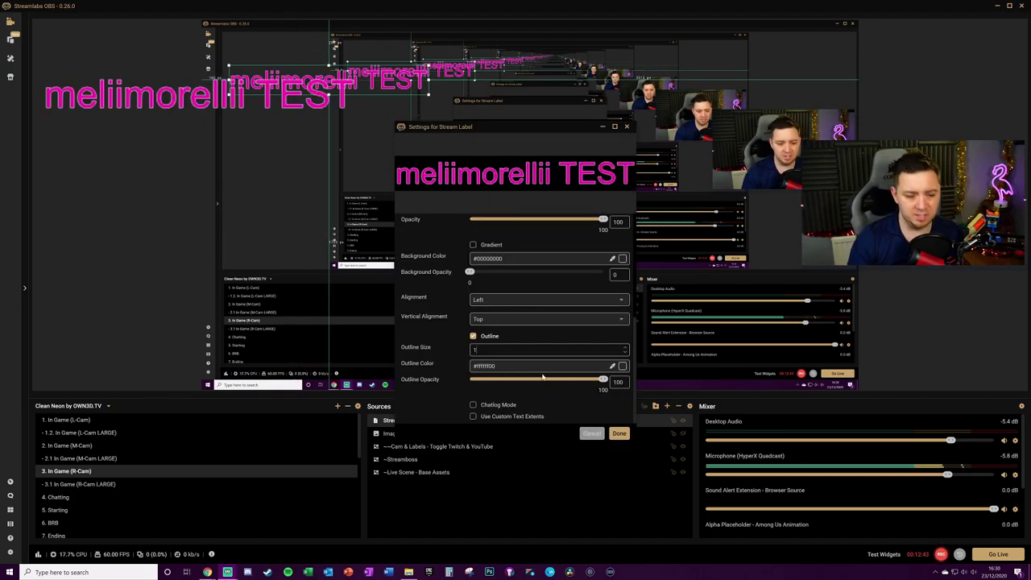
pyautogui.press('Return')
pyautogui.moveTo(387, 129); pyautogui.dragTo(345, 73)
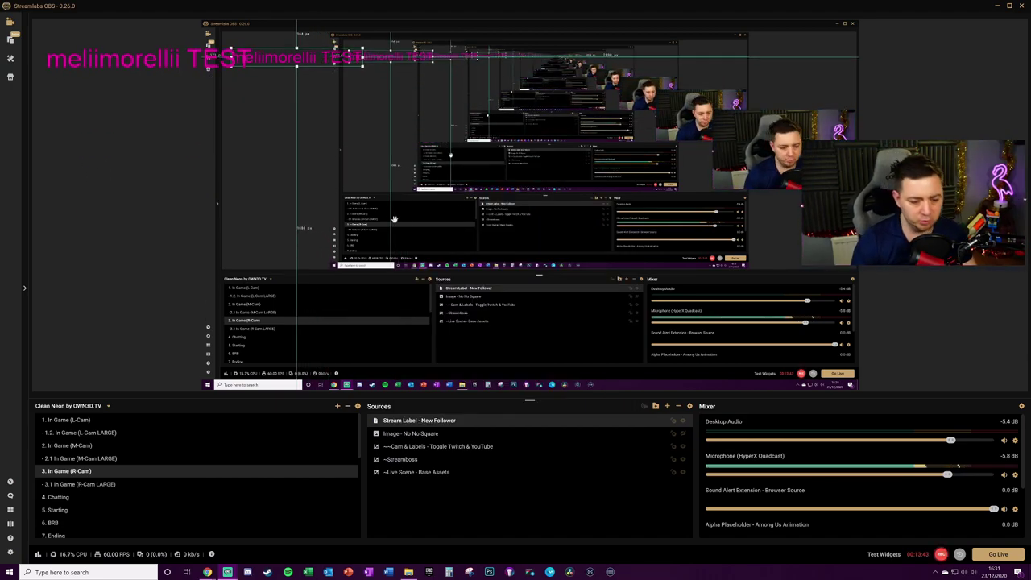
pyautogui.click(667, 406)
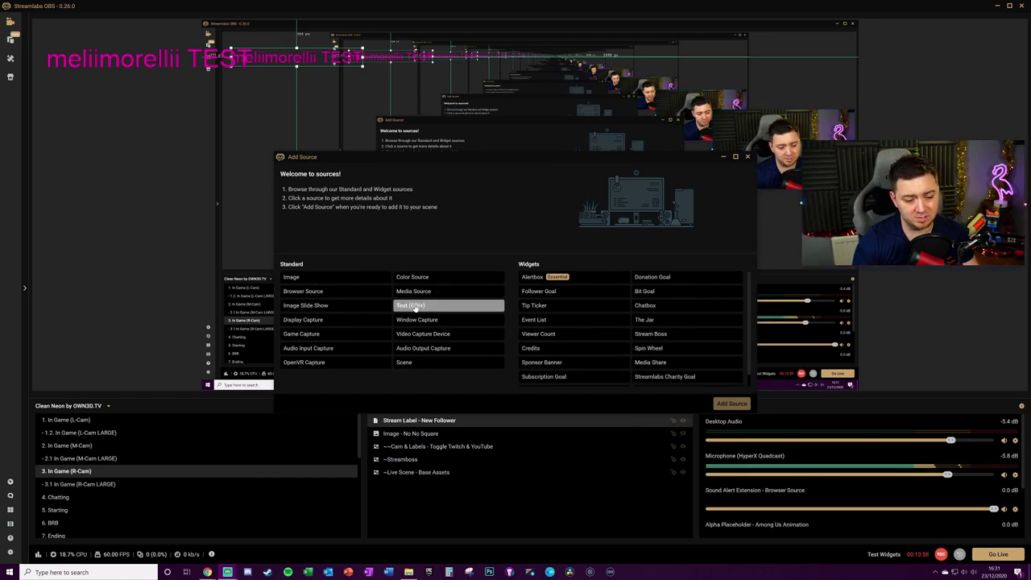
pyautogui.click(432, 307)
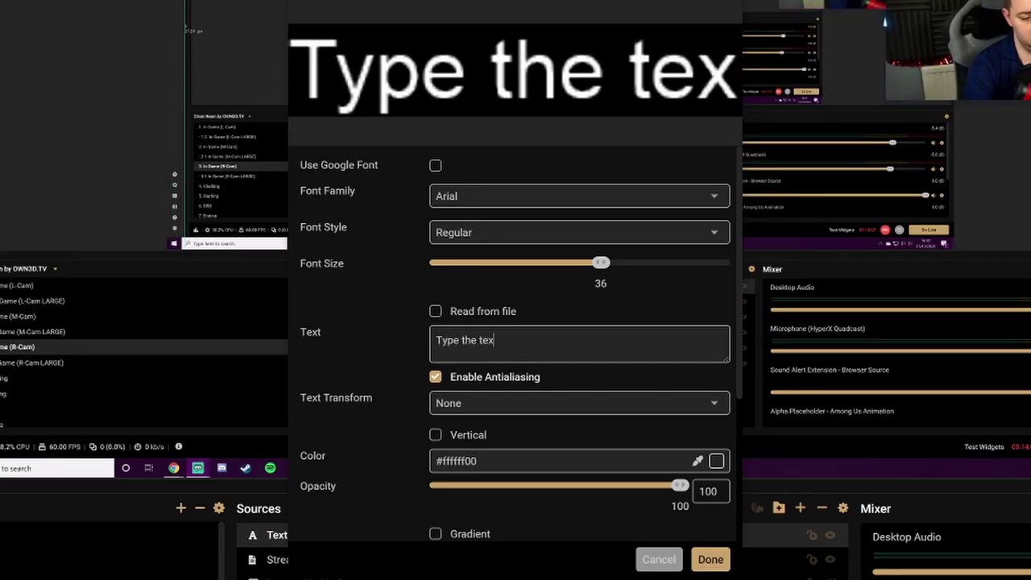
pyautogui.write('t')
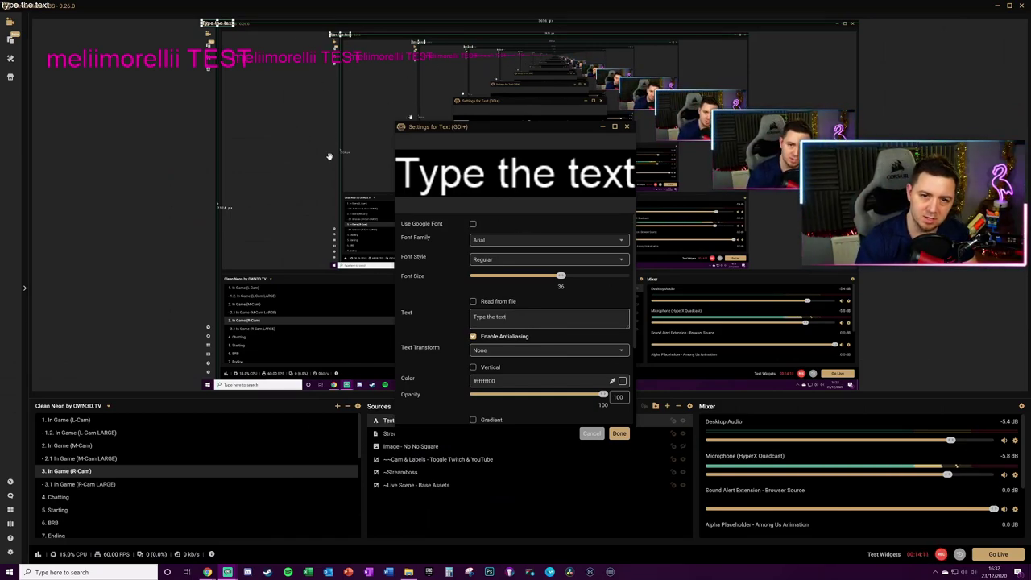
pyautogui.press('Escape')
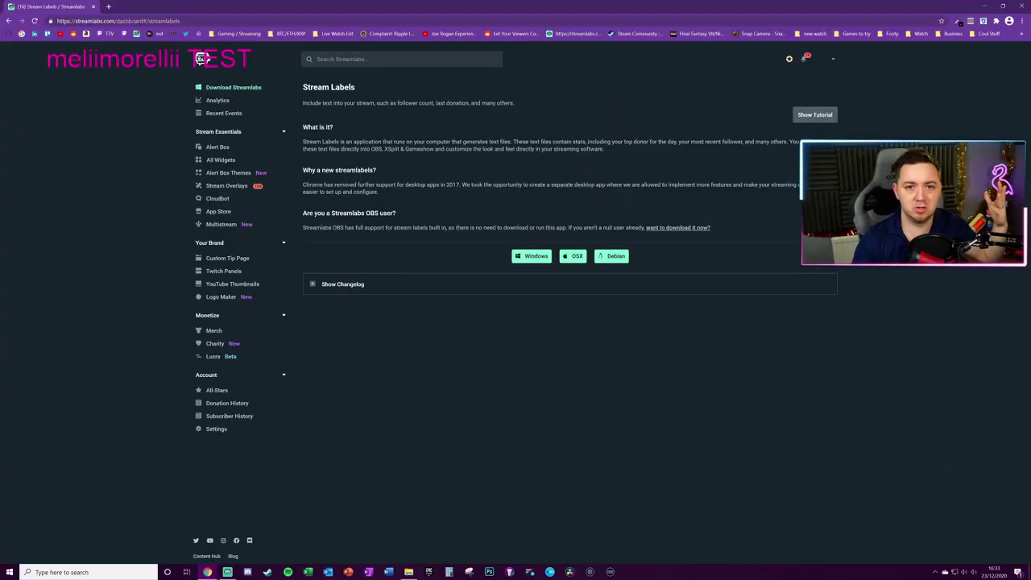
pyautogui.hotkey('alt', 'Tab')
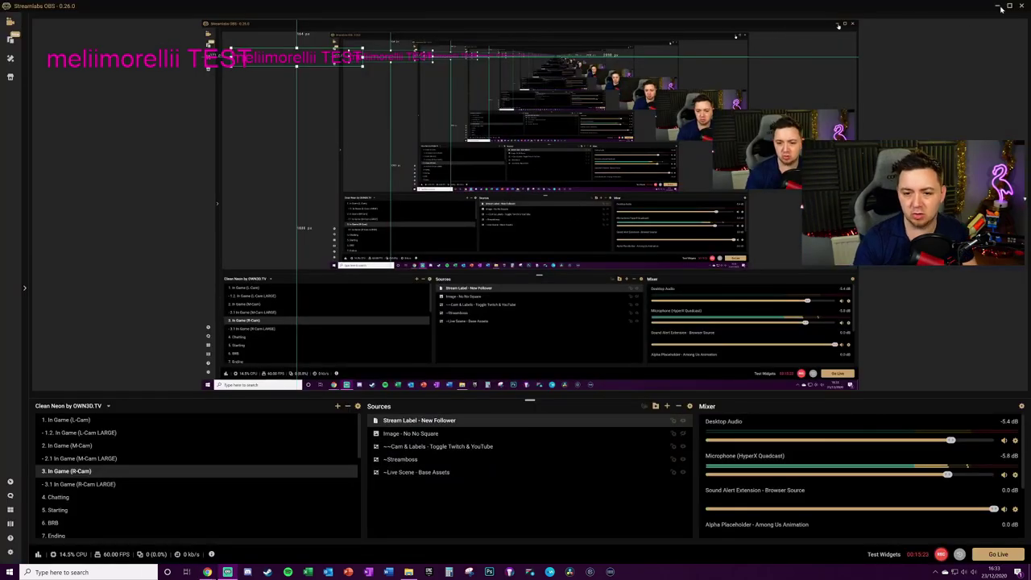
# Step: Create a new text document named Test on the desktop
pyautogui.press('super+d')
pyautogui.rightClick(138, 207)
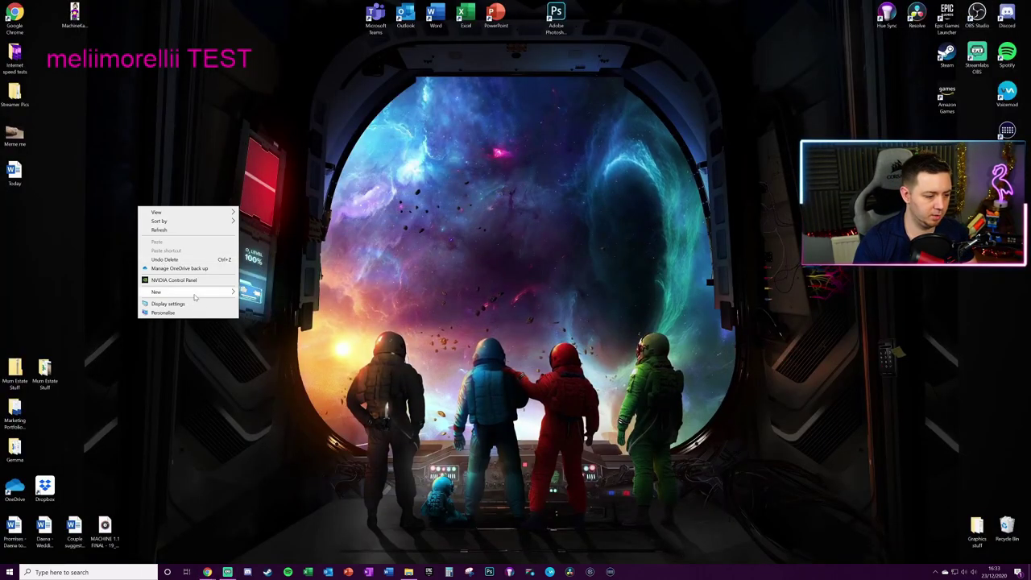
pyautogui.moveTo(196, 293)
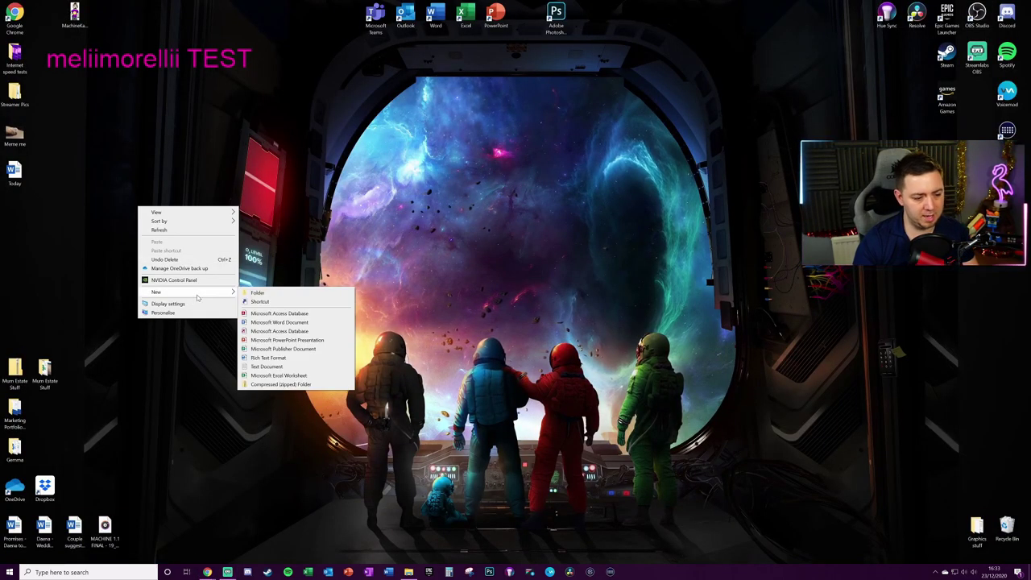
pyautogui.click(266, 366)
pyautogui.write('Test')
pyautogui.press('Return')
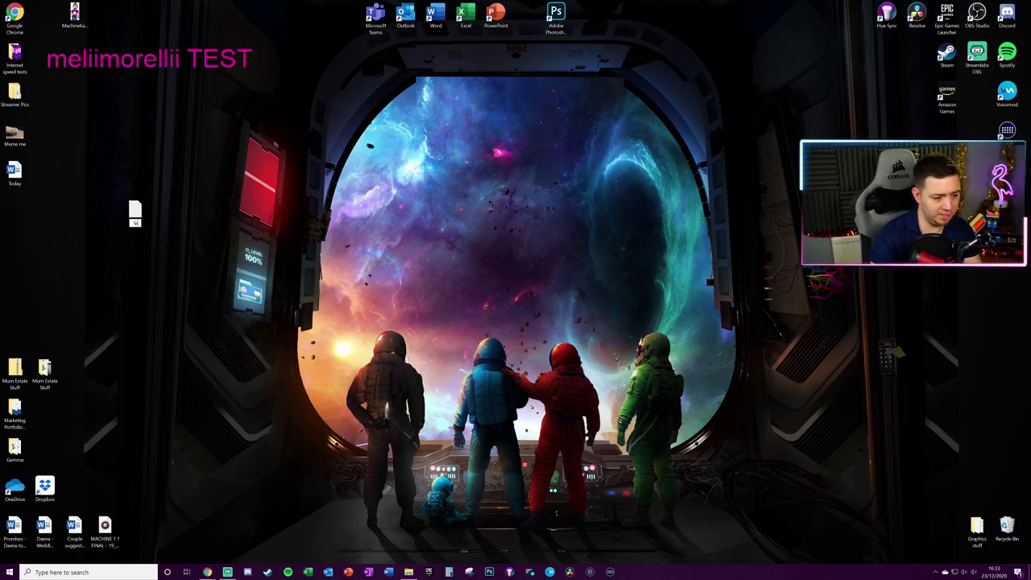
# Step: Open Test in Notepad, then close it and save the typed channel name
pyautogui.press('Return')
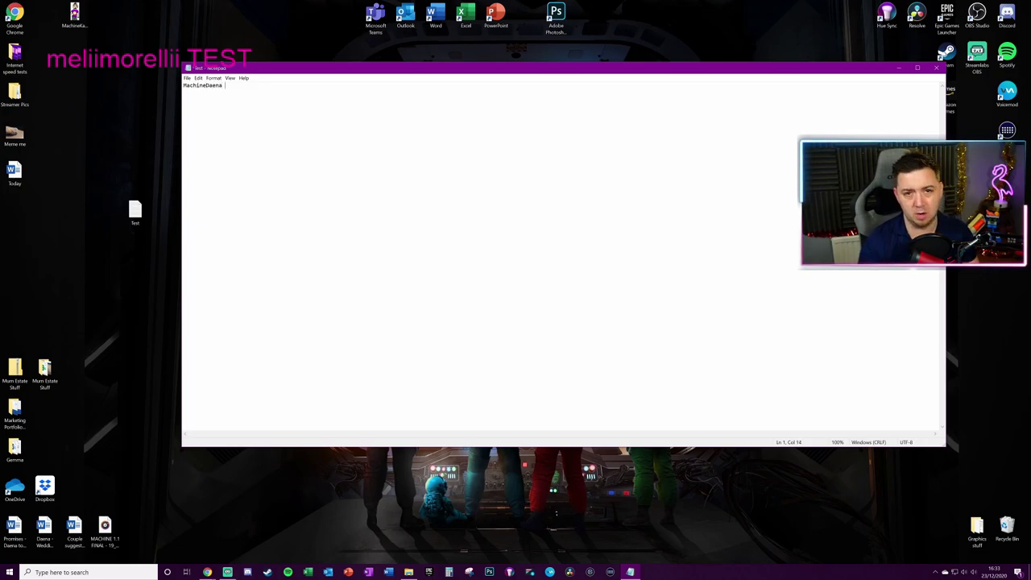
pyautogui.hotkey('alt', 'F4')
pyautogui.click(489, 290)
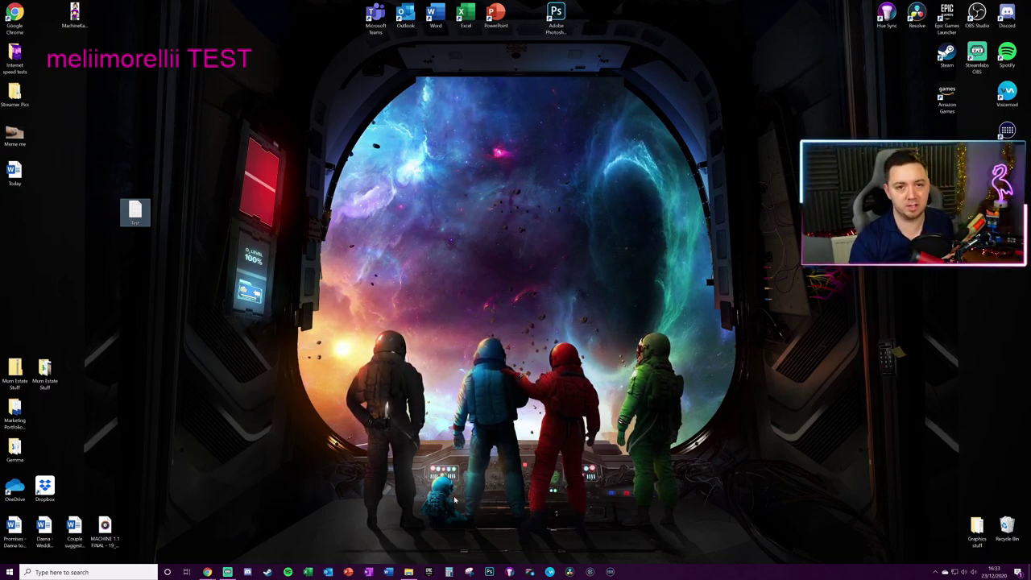
# Step: Return to Streamlabs OBS and clear the scene's source selection
pyautogui.click(227, 572)
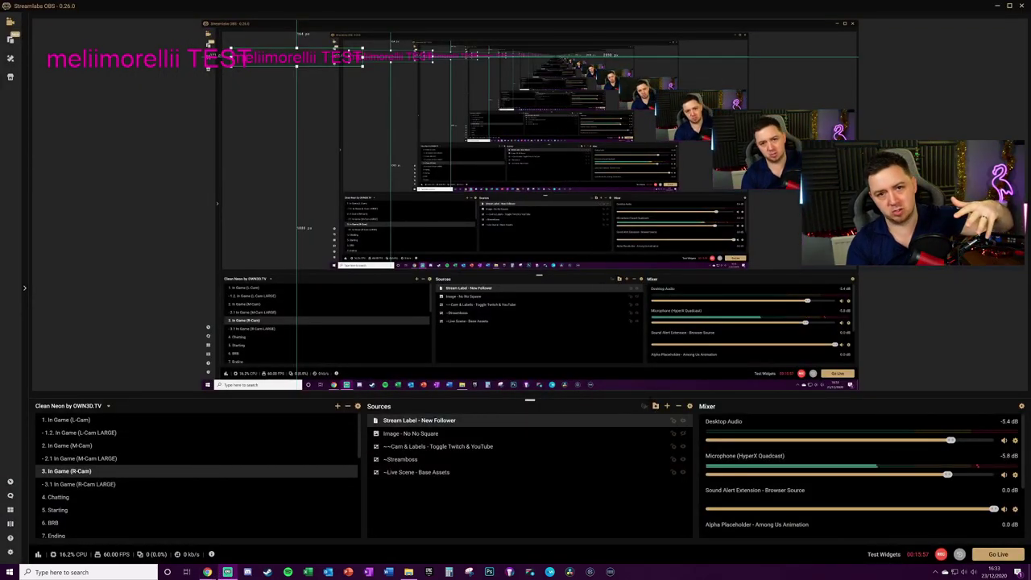
pyautogui.click(971, 315)
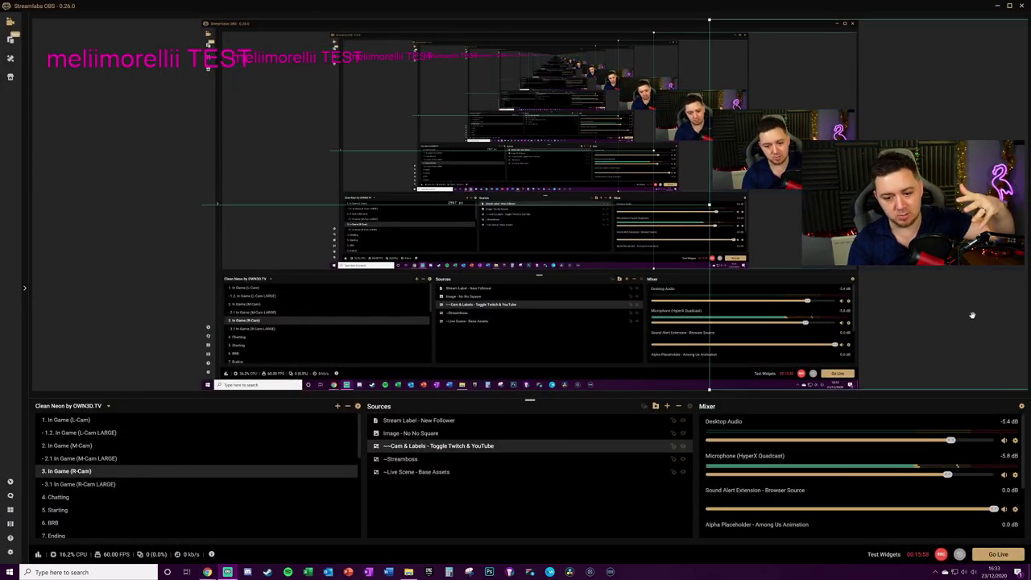
pyautogui.click(139, 304)
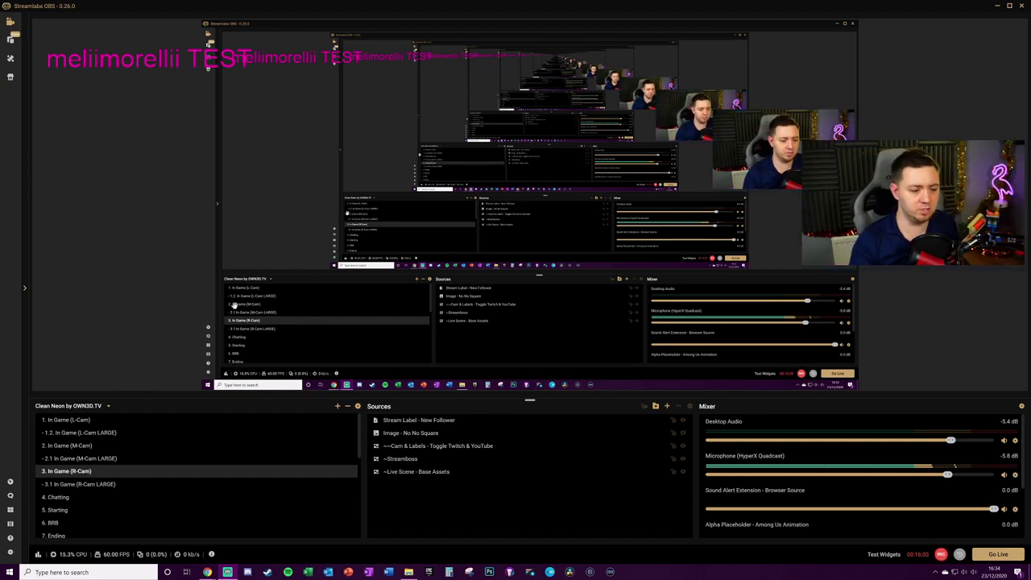
# Step: Add a brand-new Text (GDI+) source named 'Text (GDI+) - New Follower'
pyautogui.click(654, 406)
pyautogui.click(432, 311)
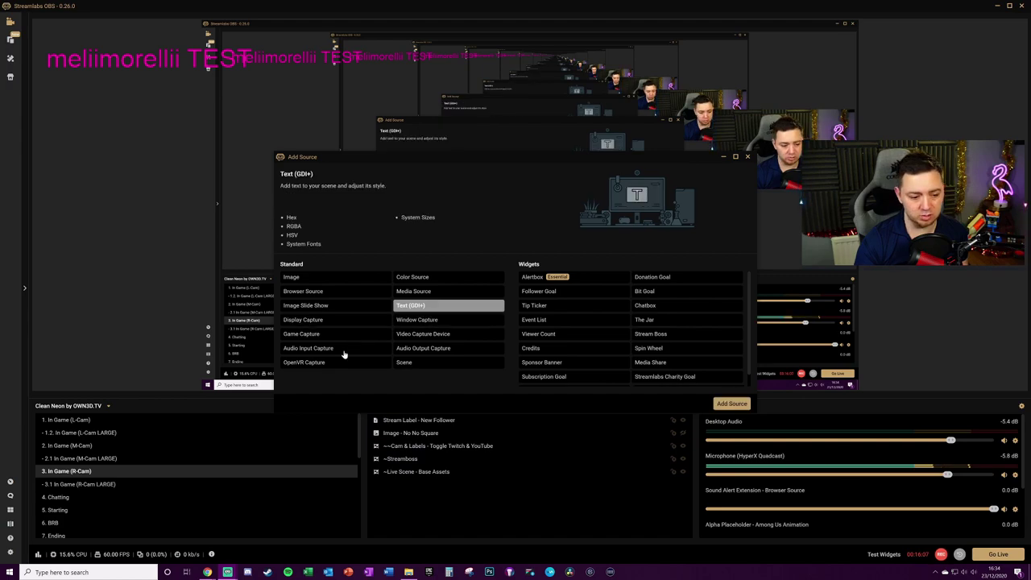
pyautogui.click(725, 405)
pyautogui.click(516, 406)
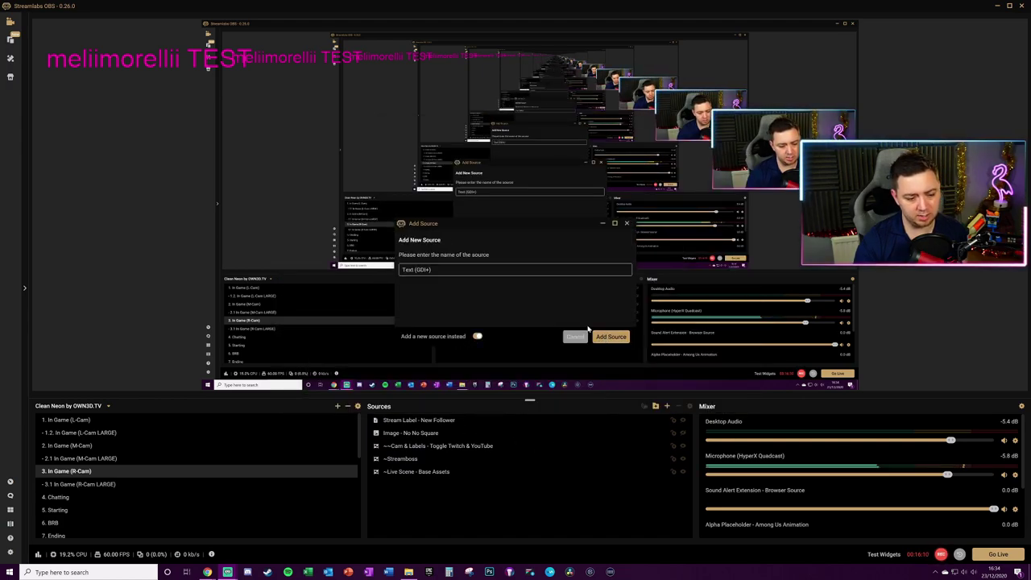
pyautogui.write('- New ')
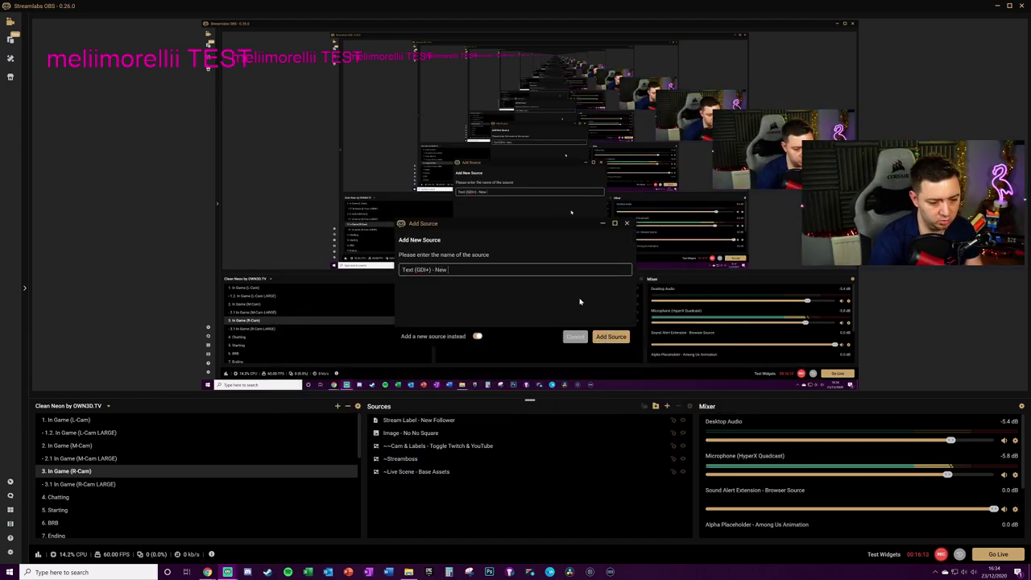
pyautogui.write('Follower')
pyautogui.press('Return')
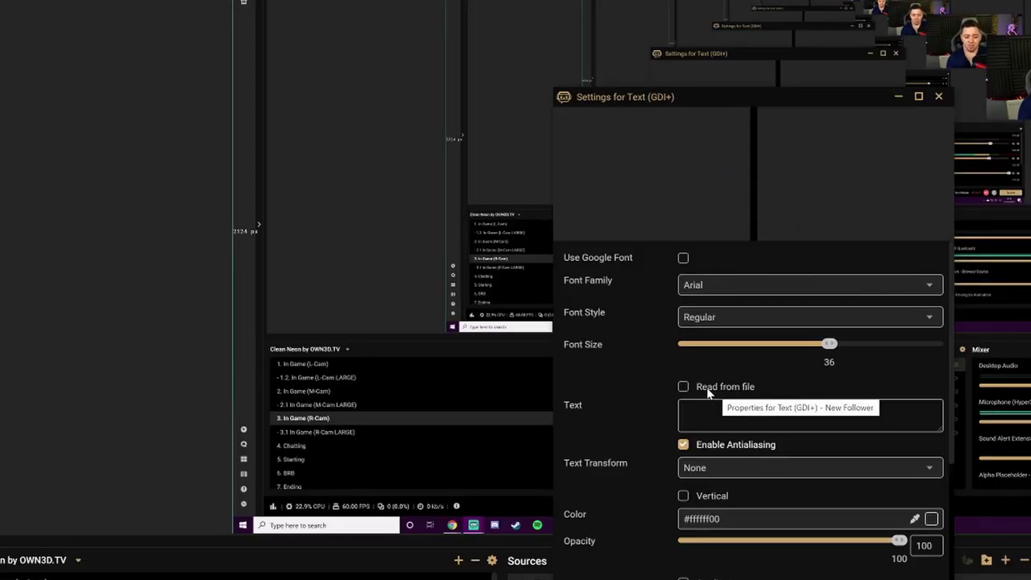
# Step: Make the Text (GDI+) source read its text from the desktop file Test.txt
pyautogui.click(707, 389)
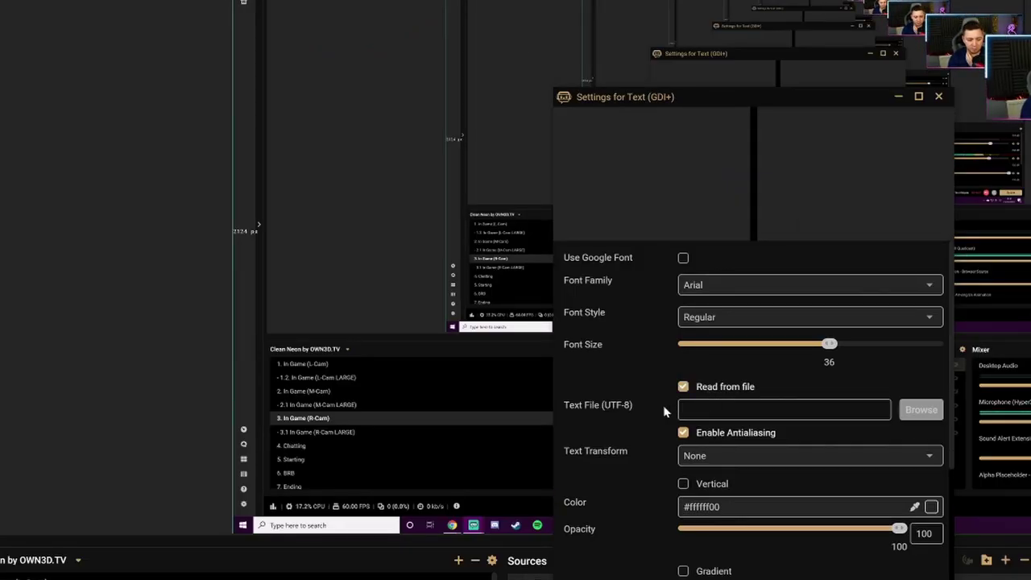
pyautogui.click(925, 410)
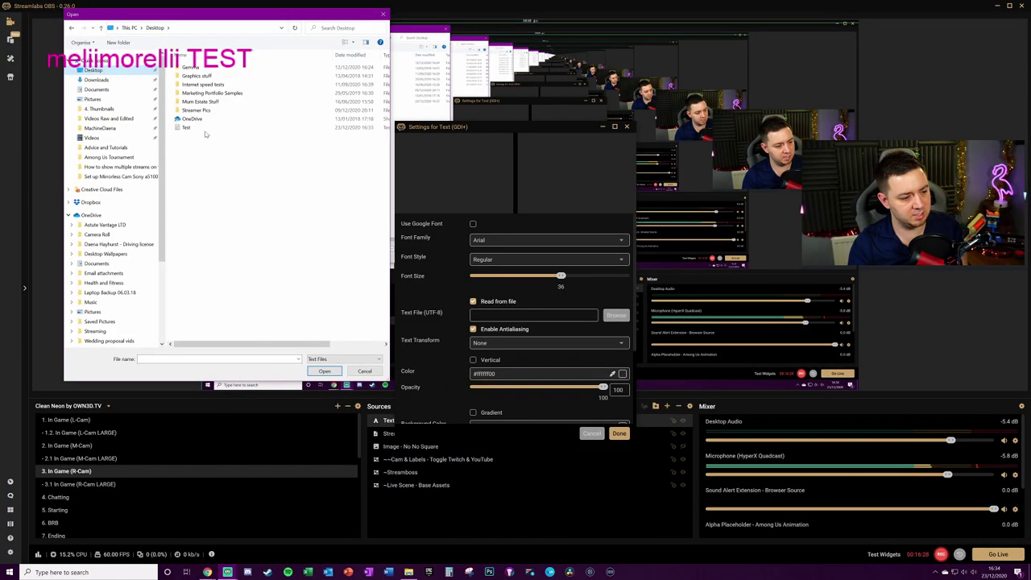
pyautogui.click(197, 128)
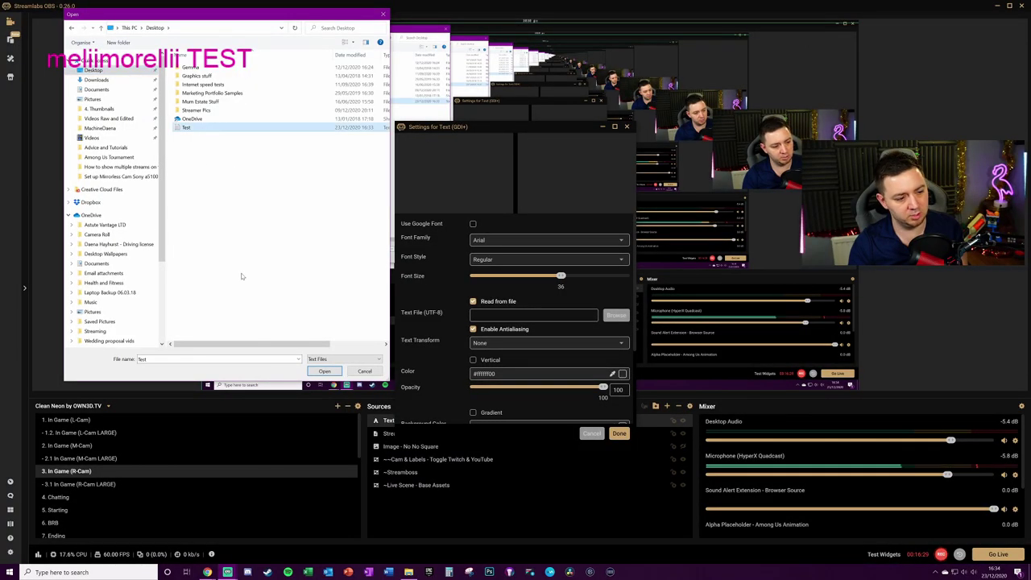
pyautogui.click(324, 370)
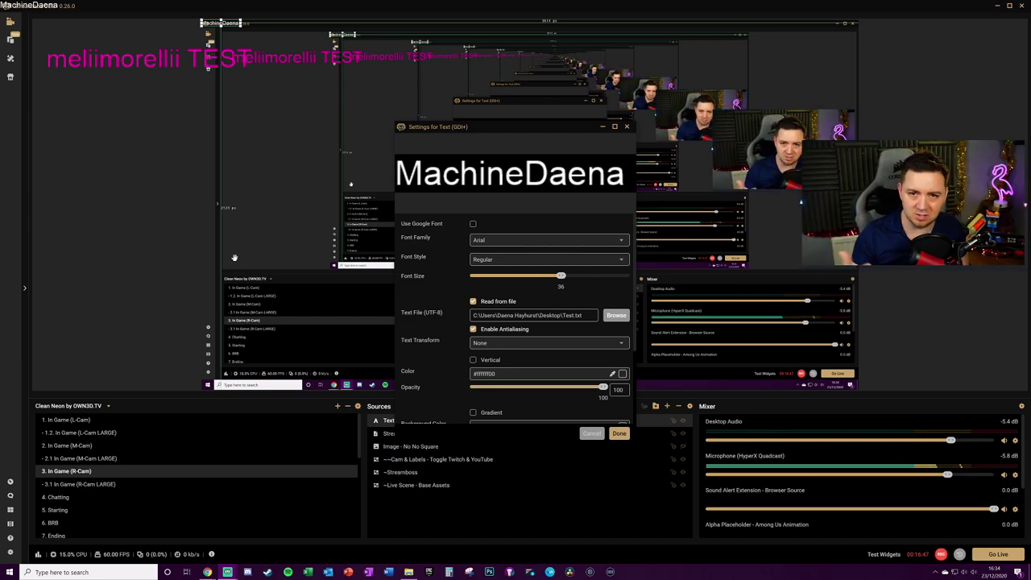
pyautogui.scroll(-3, 544, 348)
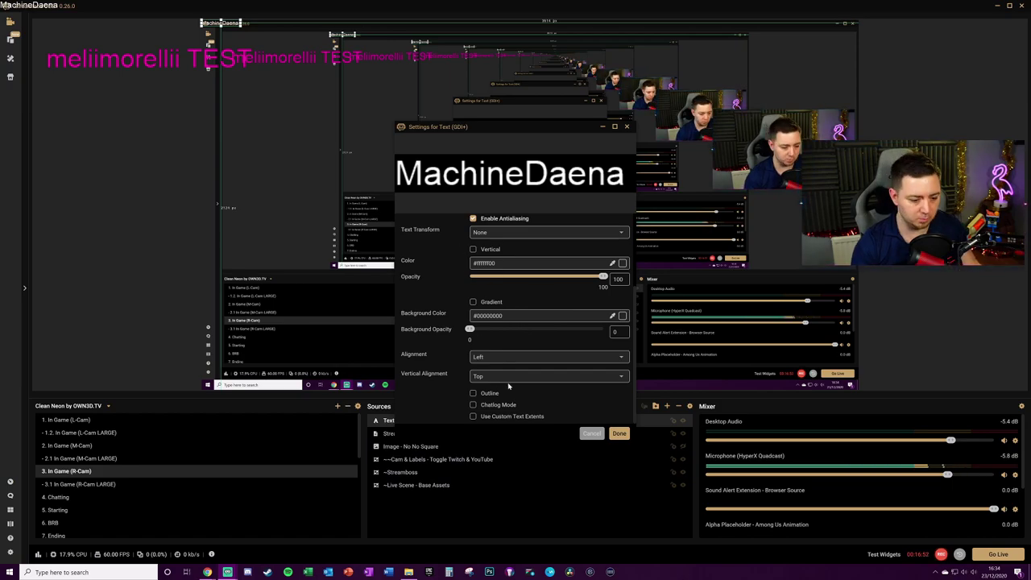
# Step: Enlarge the MachineDaena text about 3.5 times near the top-left, then shift Notepad left
pyautogui.click(619, 434)
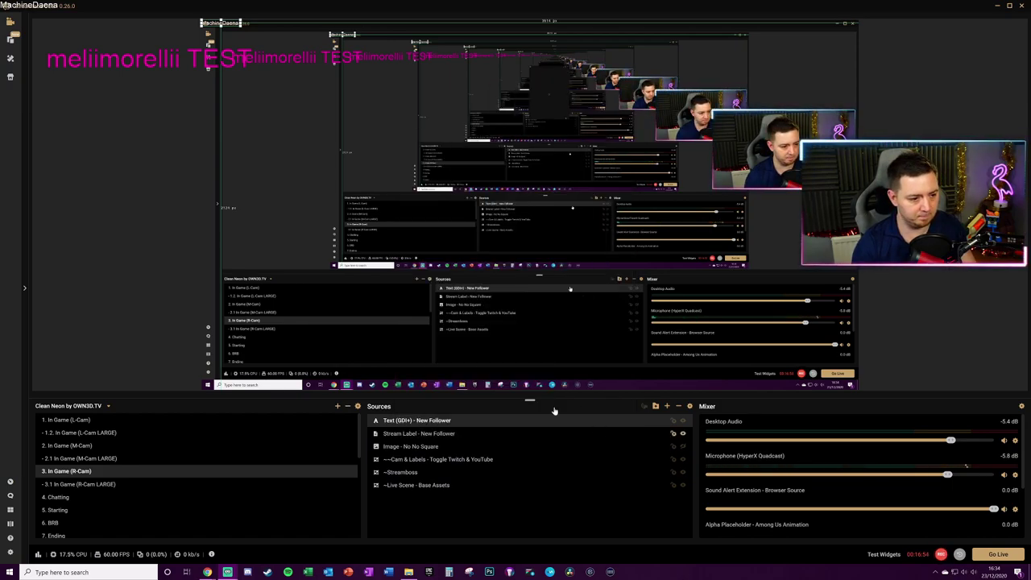
pyautogui.moveTo(232, 24); pyautogui.dragTo(281, 92)
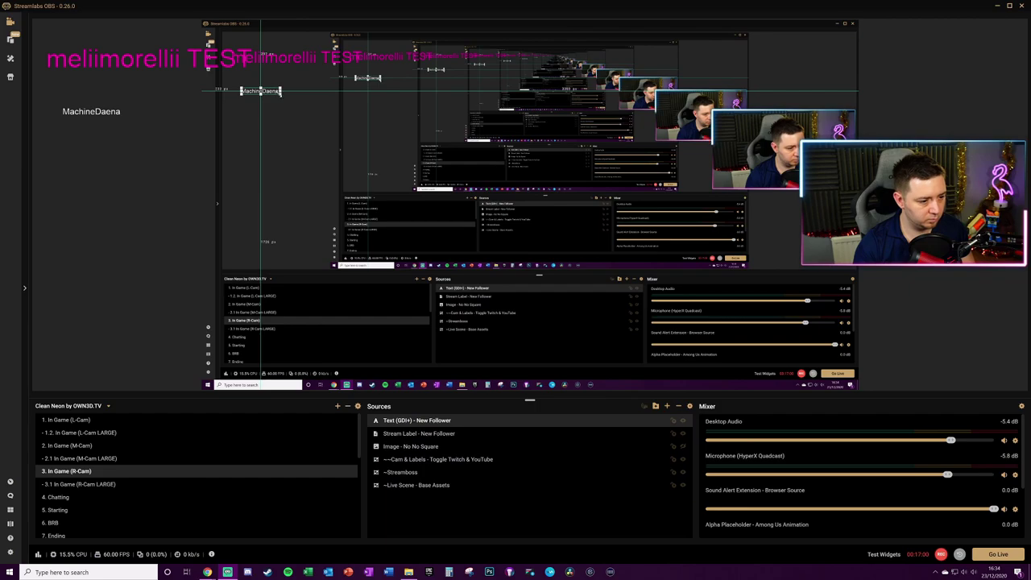
pyautogui.moveTo(122, 117); pyautogui.dragTo(283, 139)
pyautogui.moveTo(161, 122); pyautogui.dragTo(147, 100)
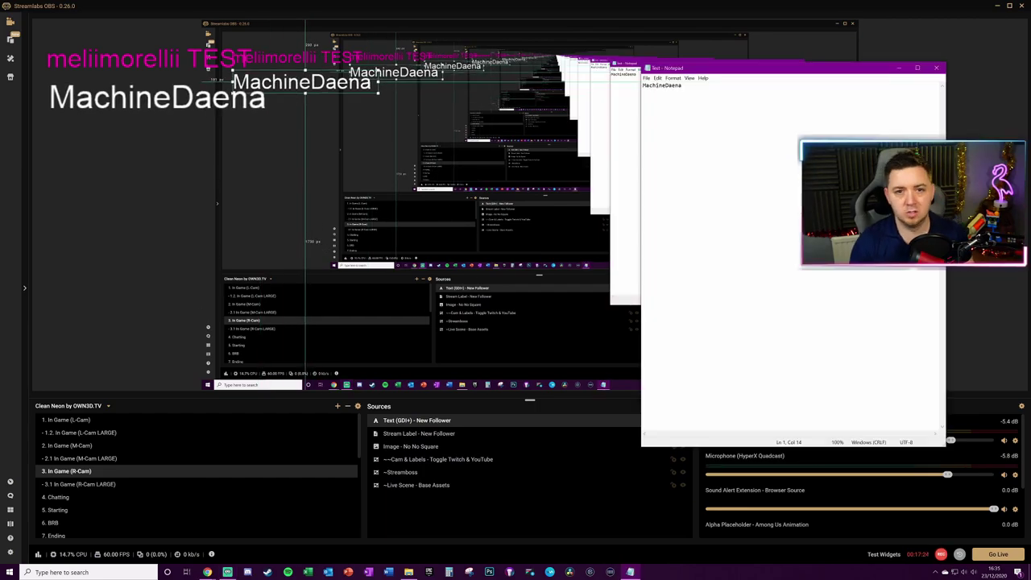
pyautogui.moveTo(754, 75); pyautogui.dragTo(697, 86)
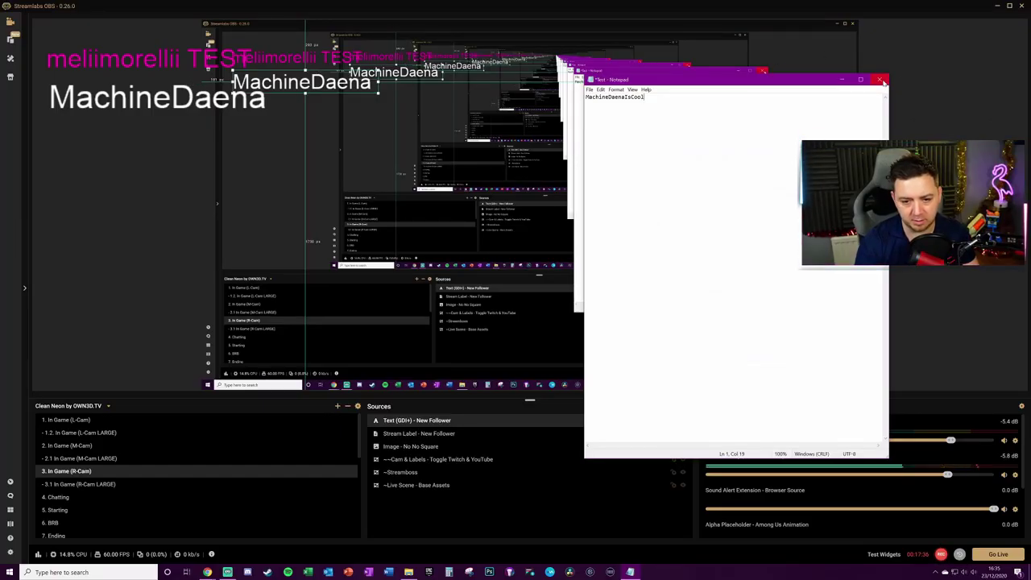
# Step: Save the edited Test.txt and toggle the text source's visibility to refresh it
pyautogui.click(881, 80)
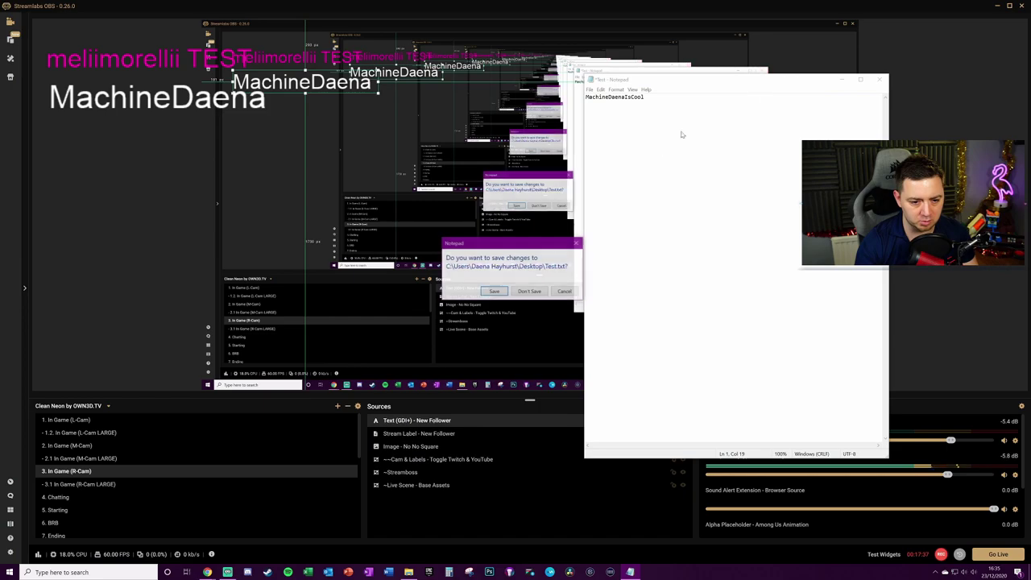
pyautogui.click(496, 293)
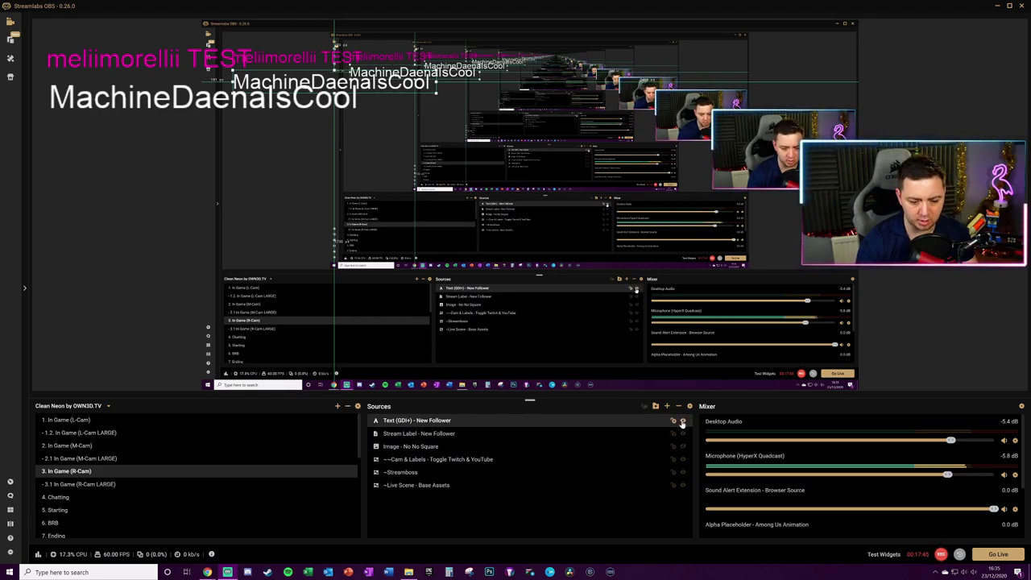
pyautogui.click(683, 420)
pyautogui.click(683, 421)
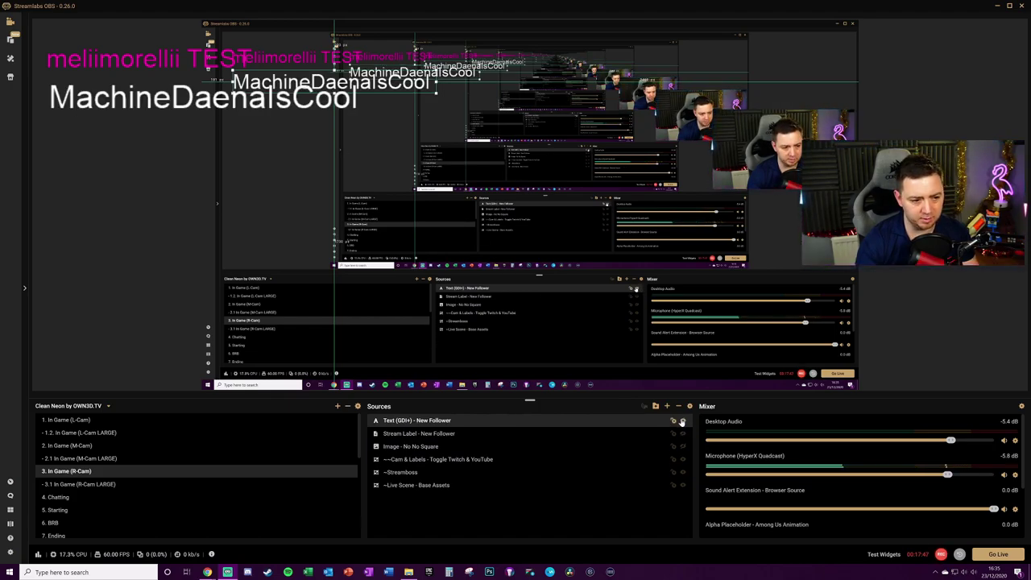
# Step: Review the text source's Properties and close them unchanged
pyautogui.rightClick(449, 424)
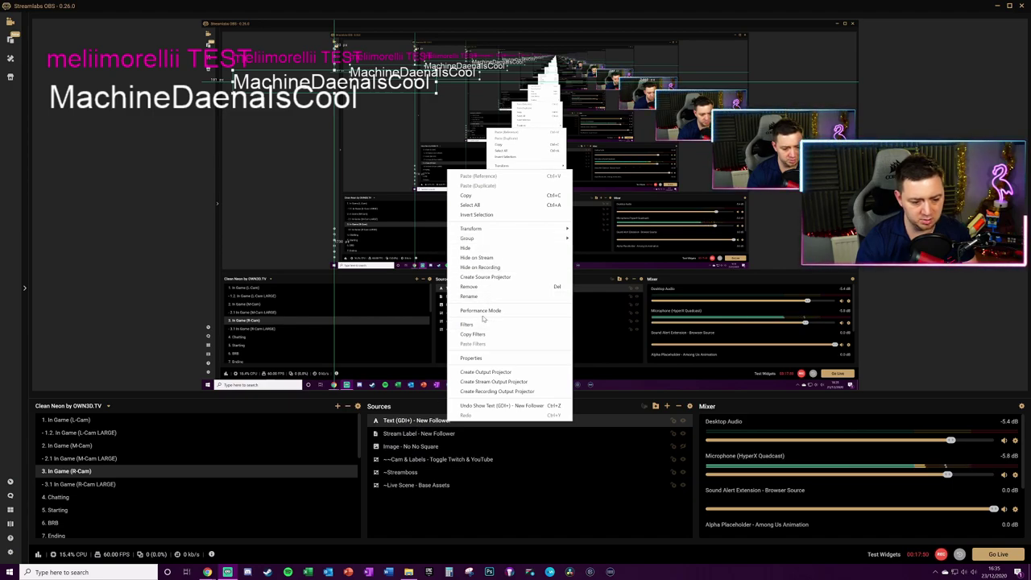
pyautogui.click(482, 359)
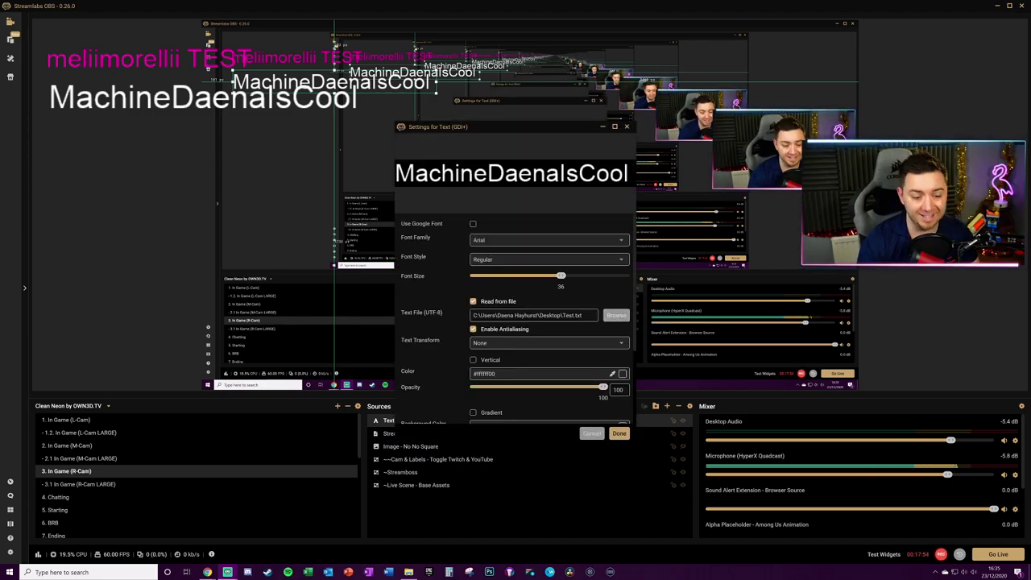
pyautogui.click(618, 434)
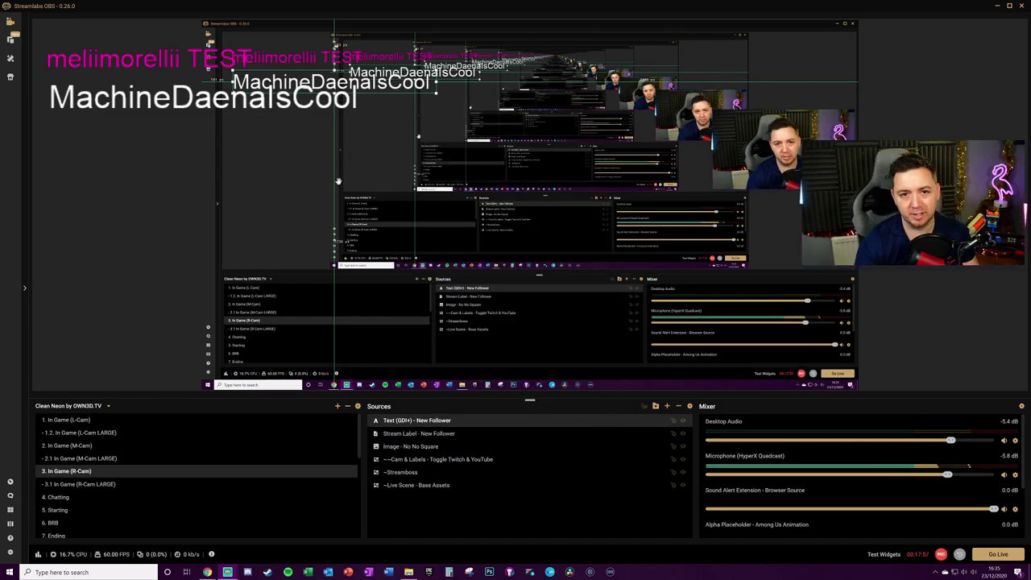